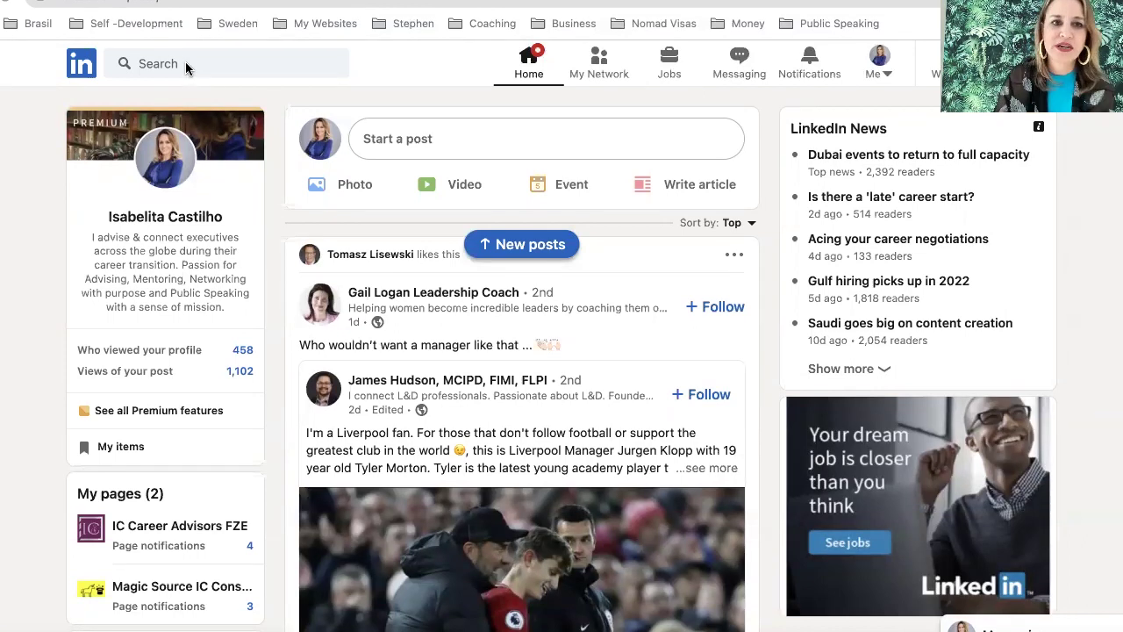
- Run an open search limited to people and filter the results to the United Arab Emirates location
click(186, 63)
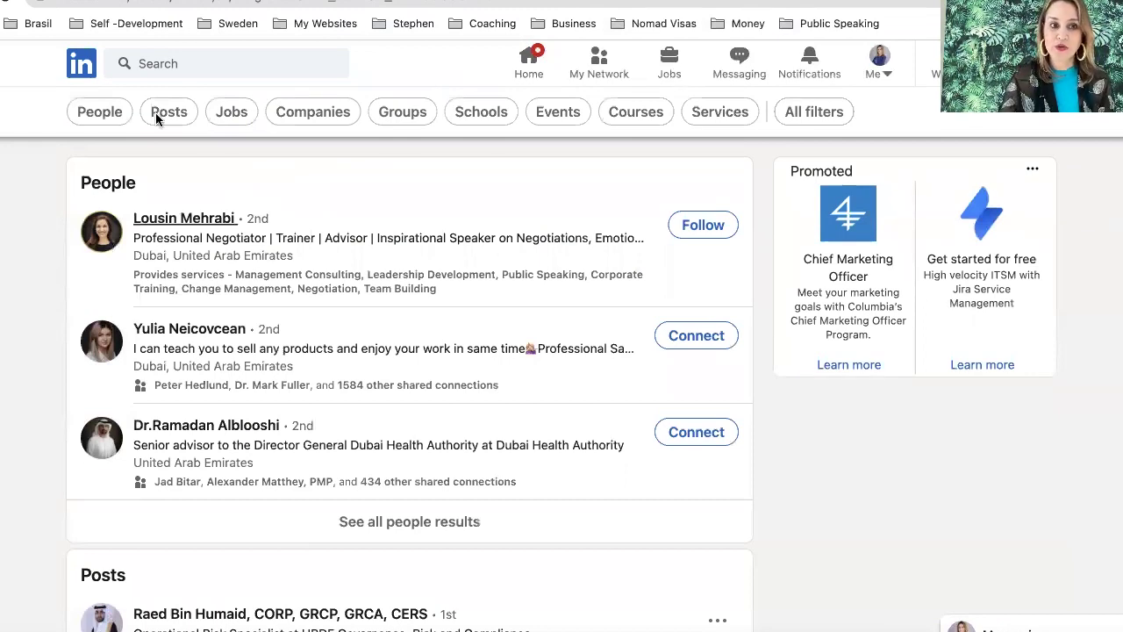
click(102, 112)
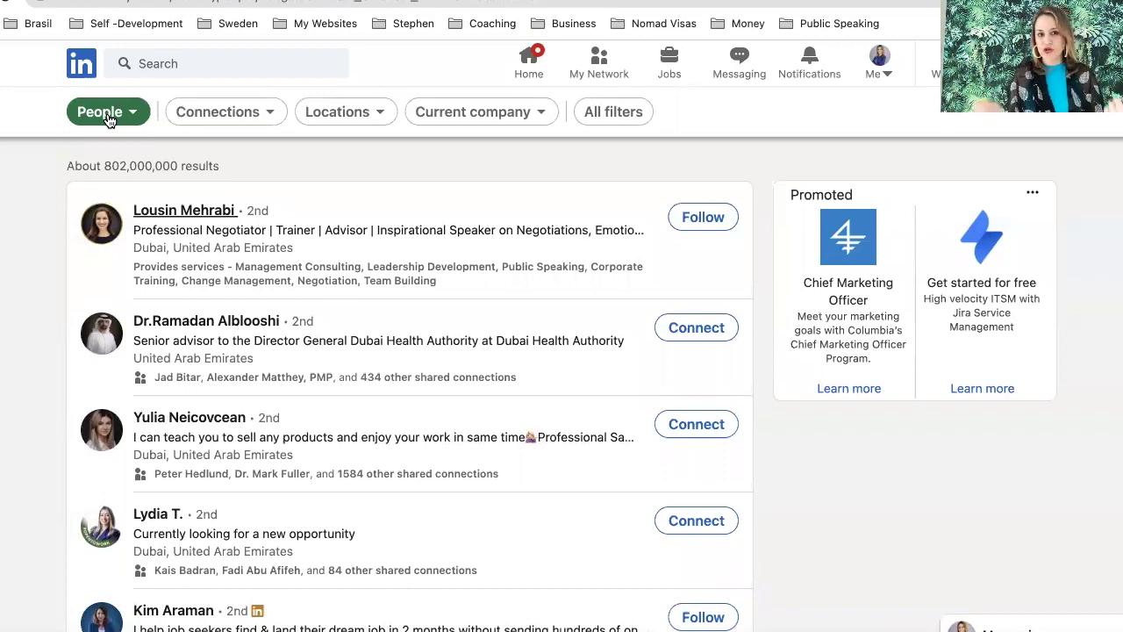
click(338, 112)
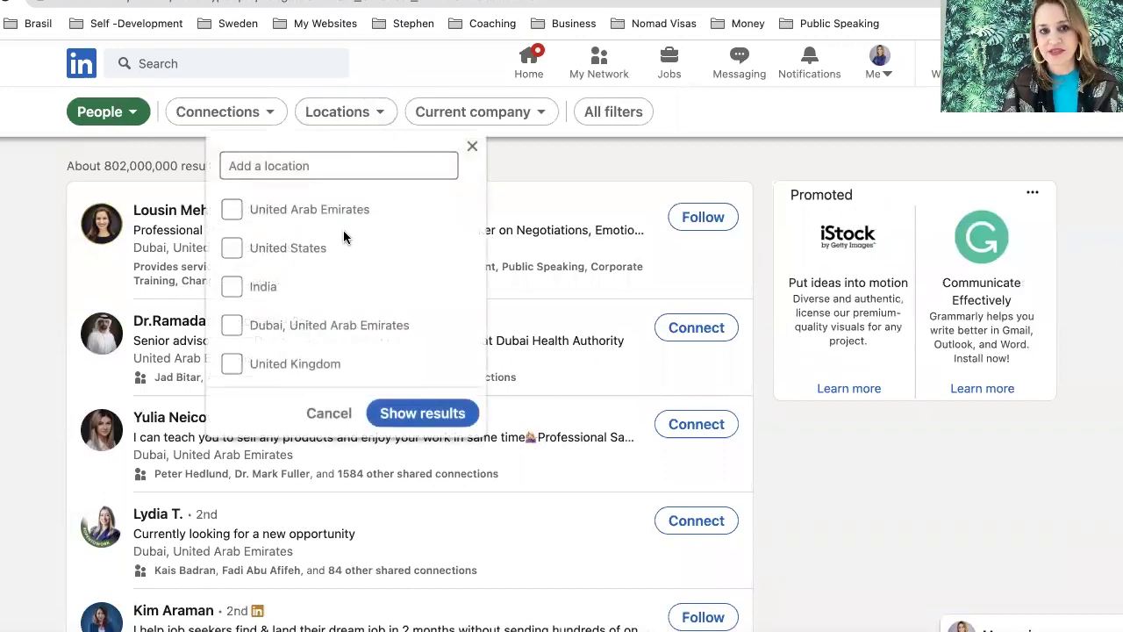
click(232, 209)
click(423, 408)
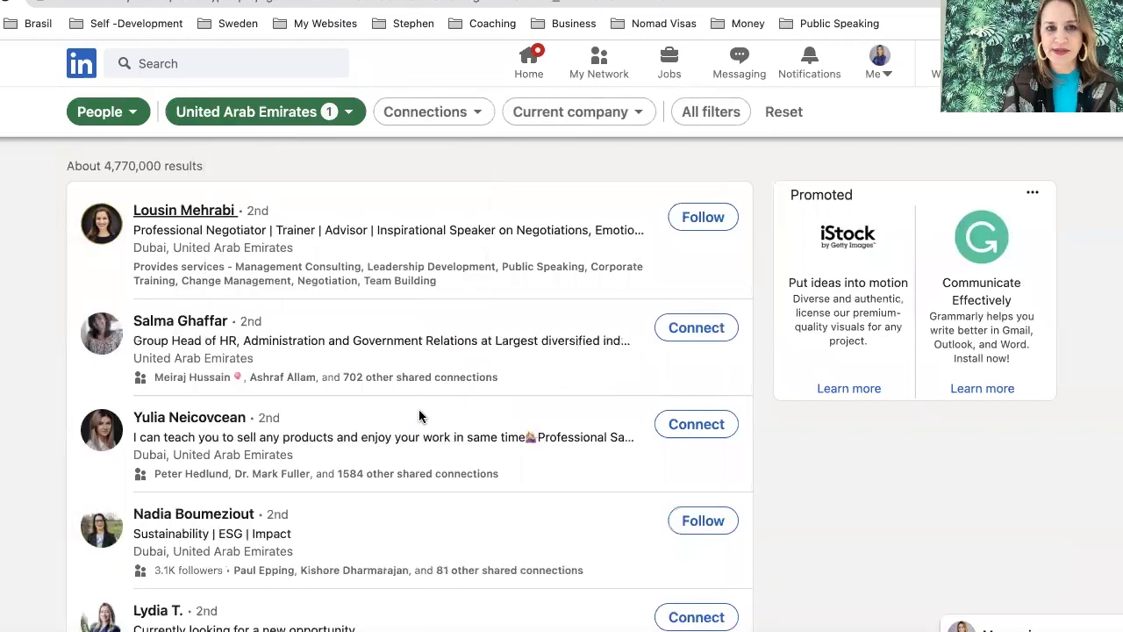
- Select Staffing & Recruiting as the industry in the full set of people filters
click(713, 114)
scroll(906, 297, down, 4)
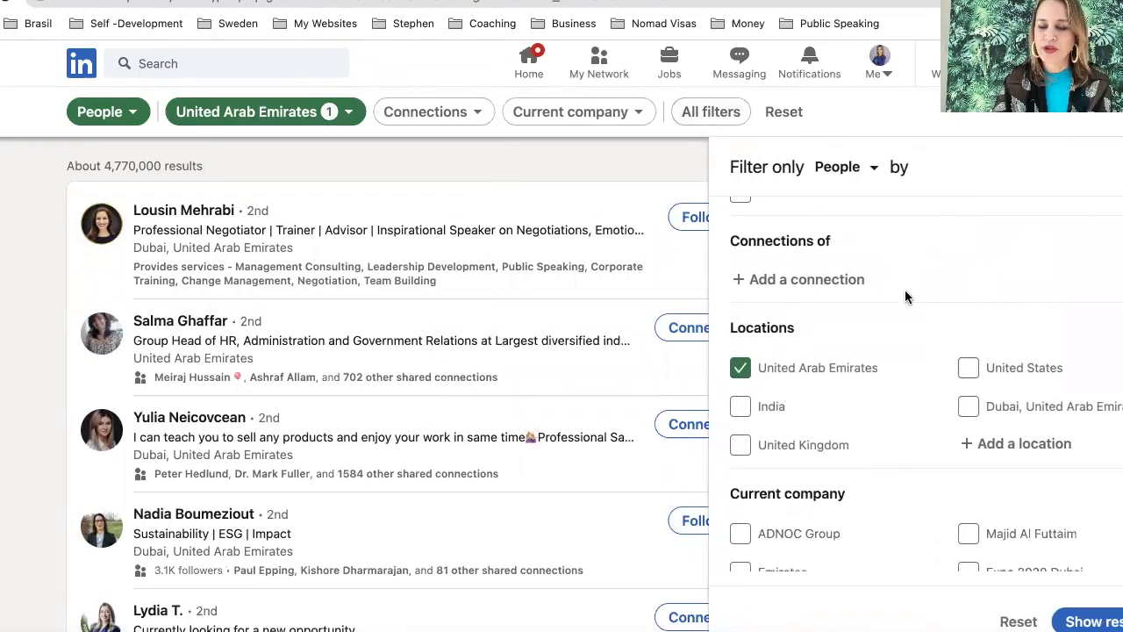
scroll(906, 296, down, 3)
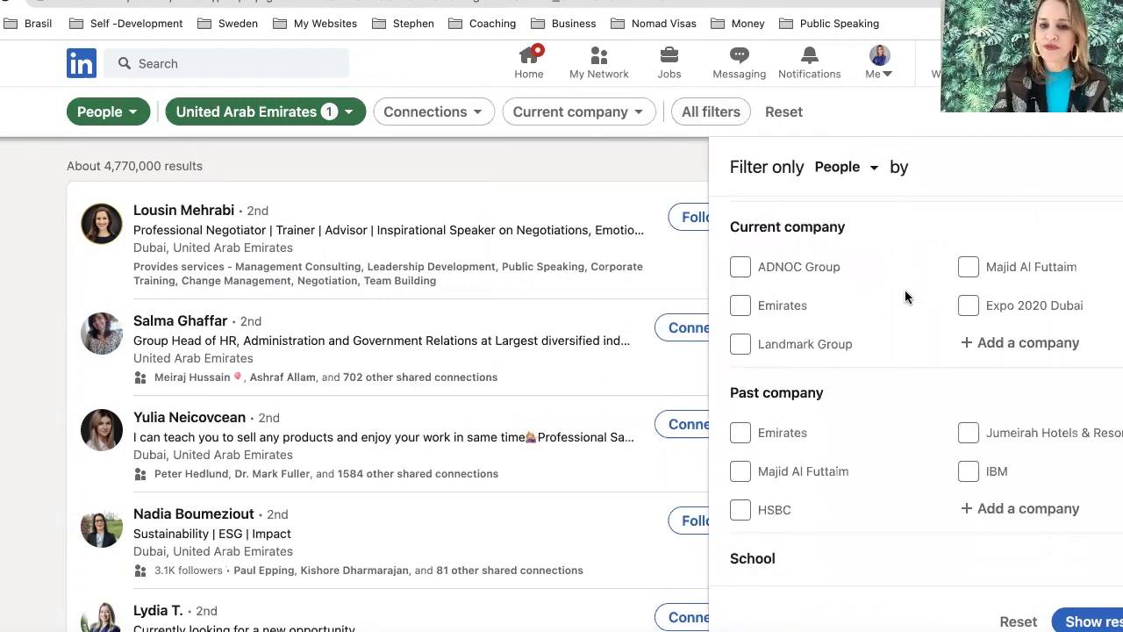
scroll(906, 296, down, 3)
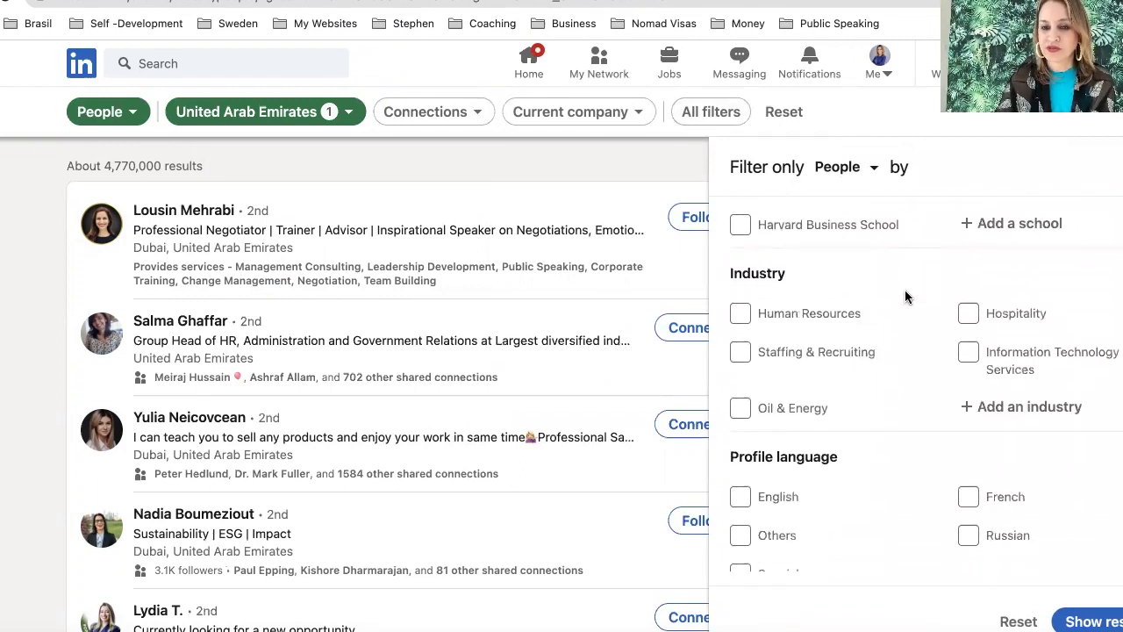
click(748, 354)
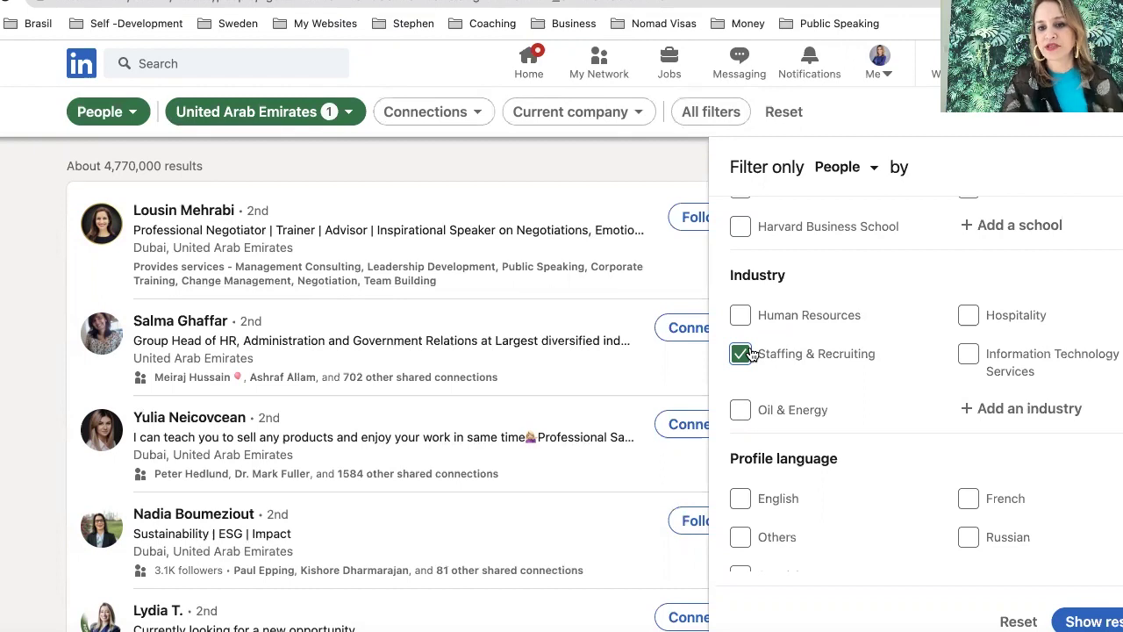
- Enter "recruiter OR headhunter OR" as the start of the Title keyword filter
scroll(928, 465, down, 10)
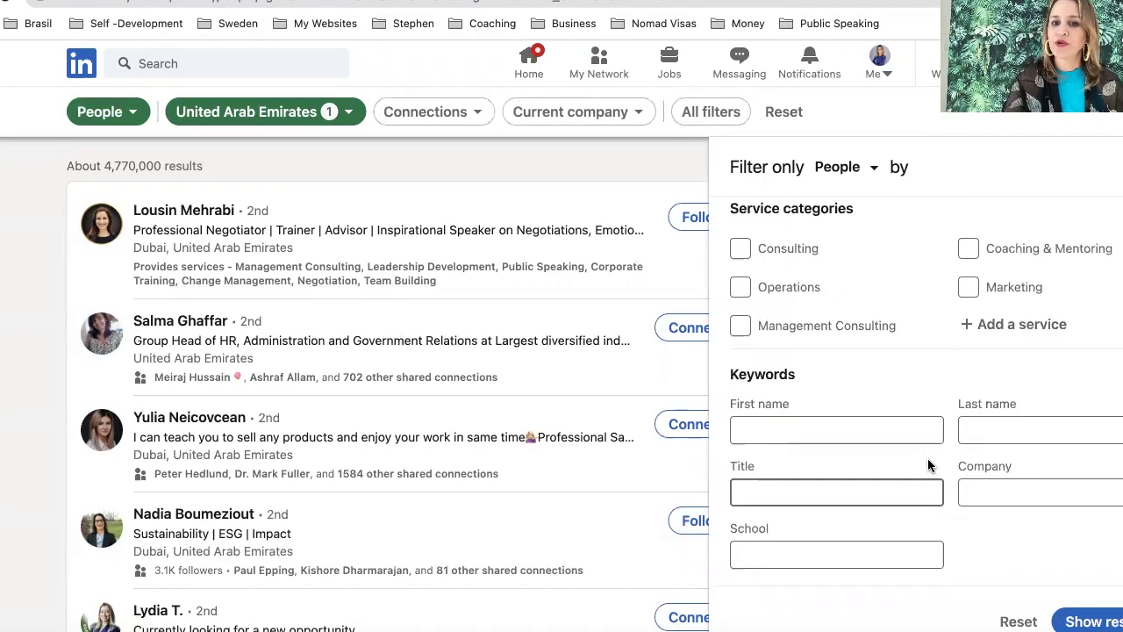
click(884, 489)
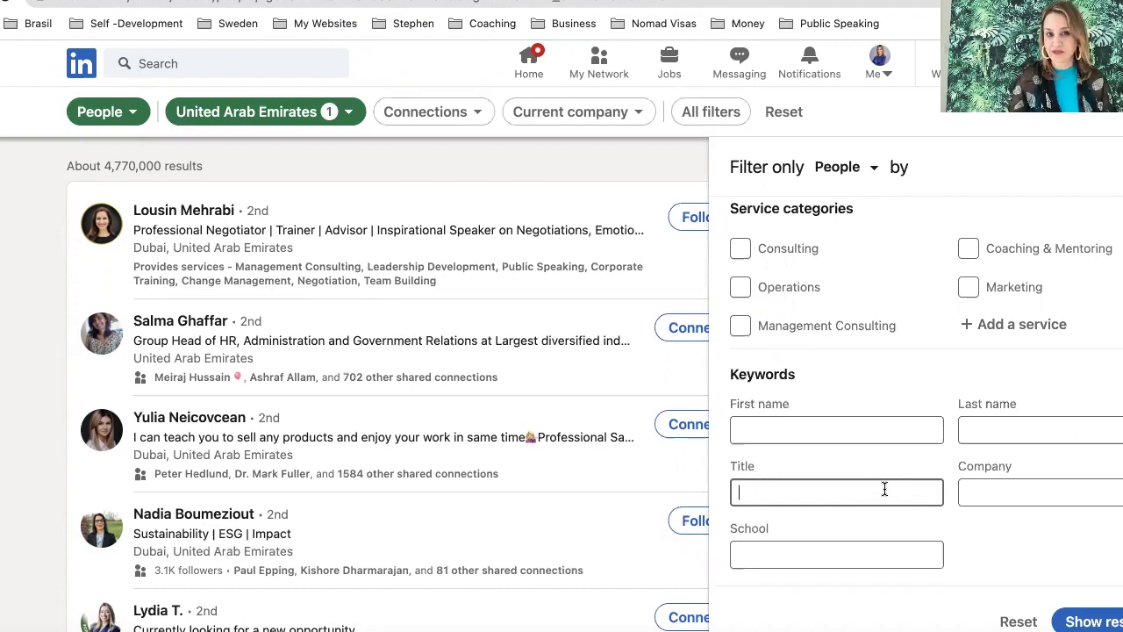
text(re)
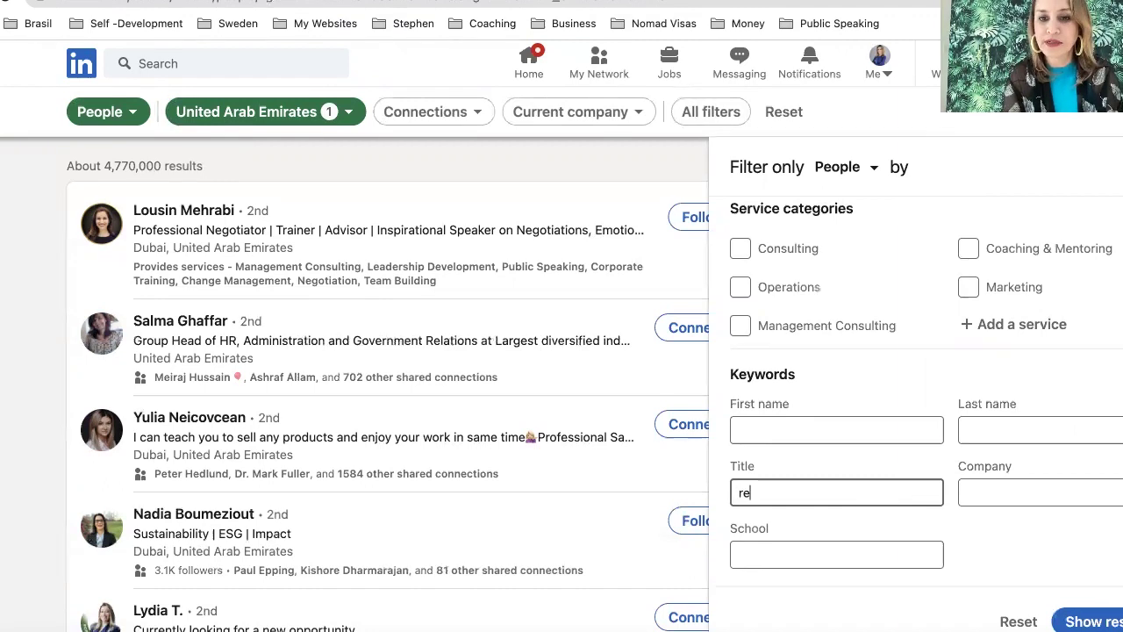
text(cr)
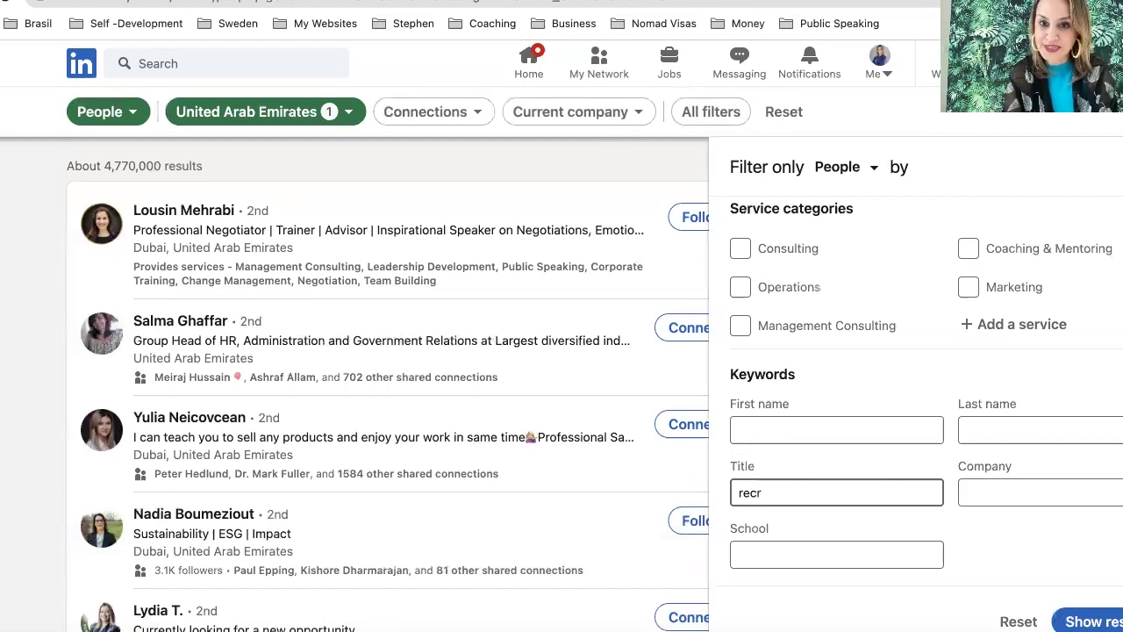
text(uiter)
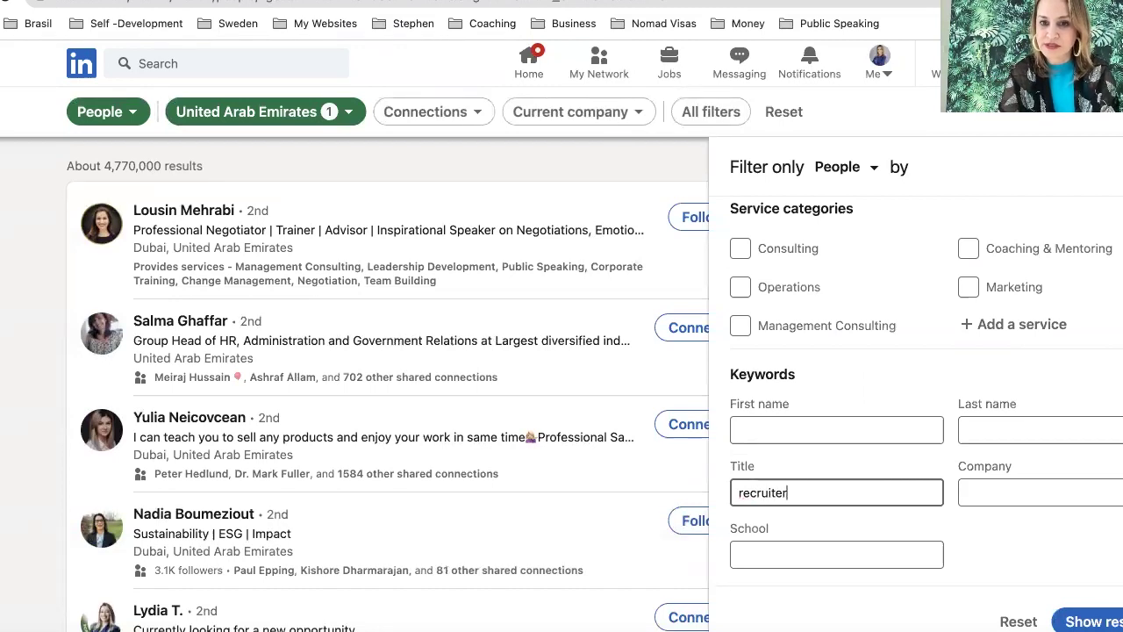
text( OR)
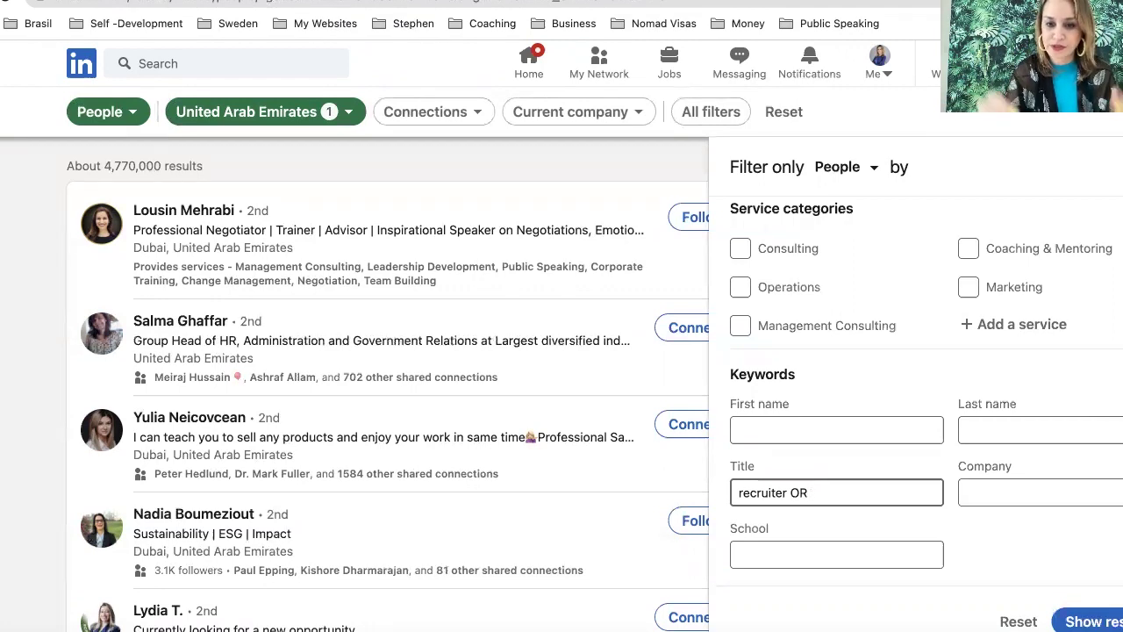
text(he)
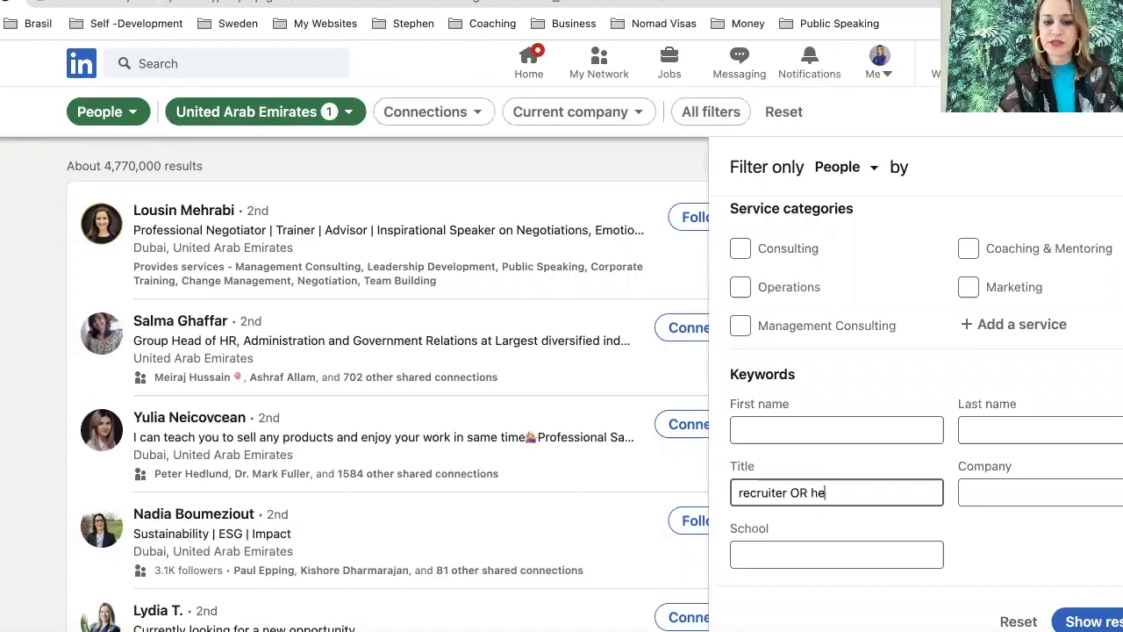
text(adhun)
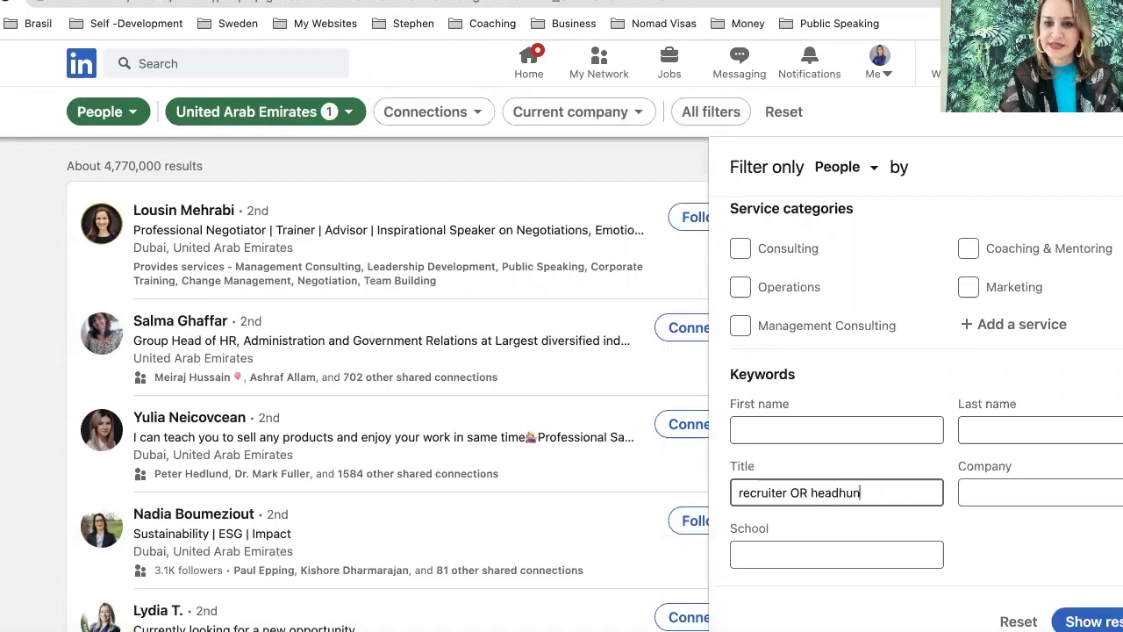
text(ter OR )
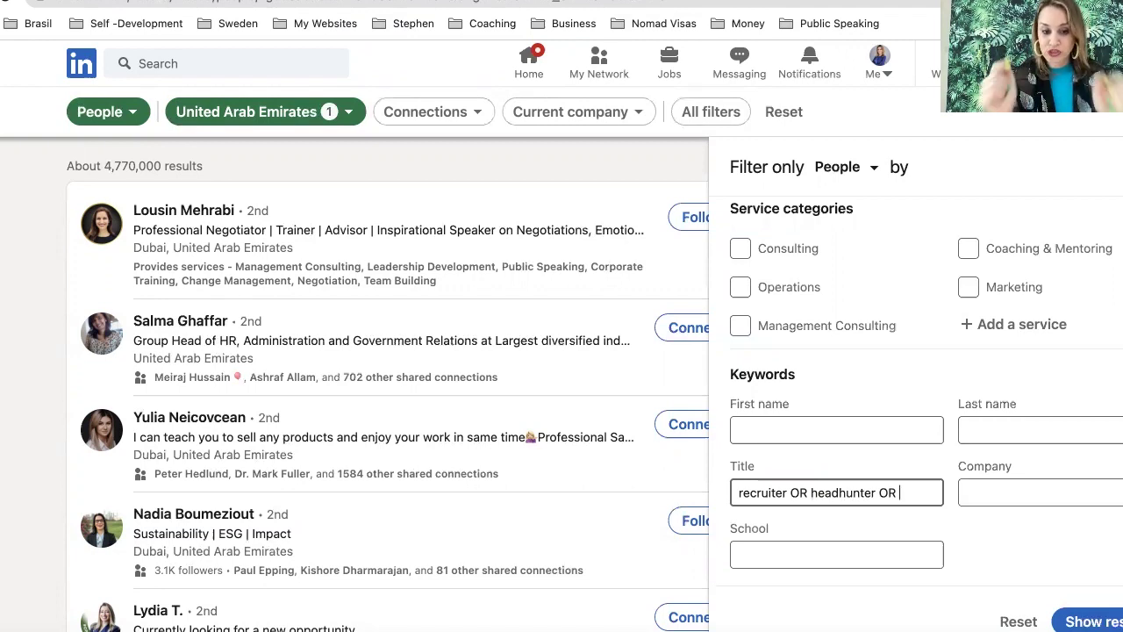
- Add "associate" as the third term of the Title keyword filter
text(asscoait)
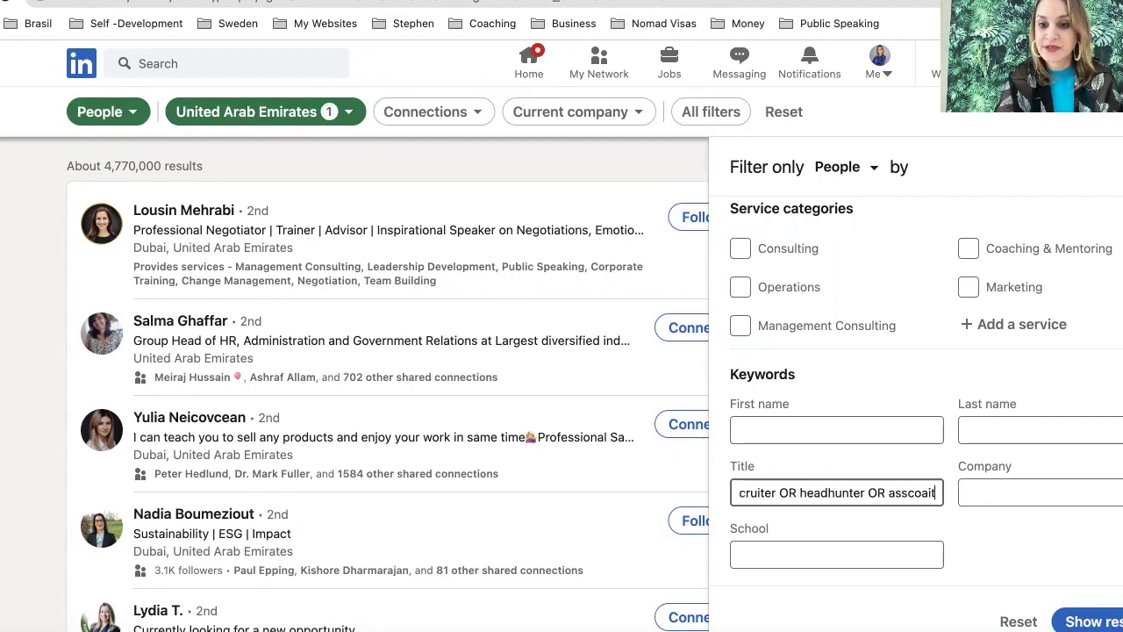
key(BackSpace)
key(BackSpace)
key(BackSpace)
key(BackSpace)
key(BackSpace)
key(BackSpace)
text(sociate)
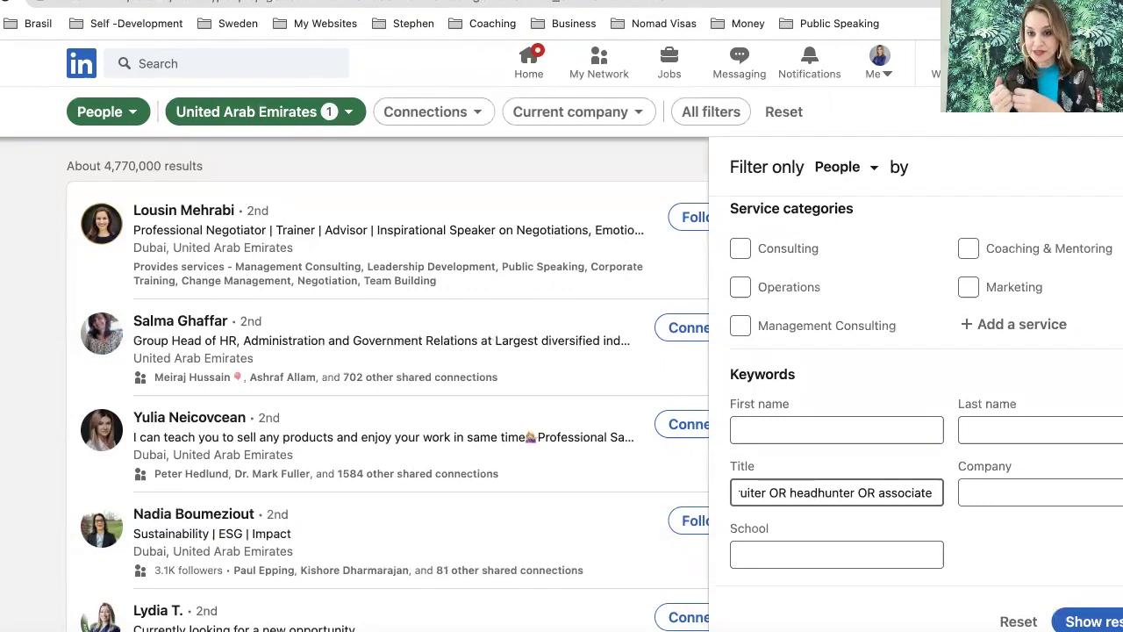
- Extend the Title keywords with "OR researcher" and show the results for all chosen filters
text(OR)
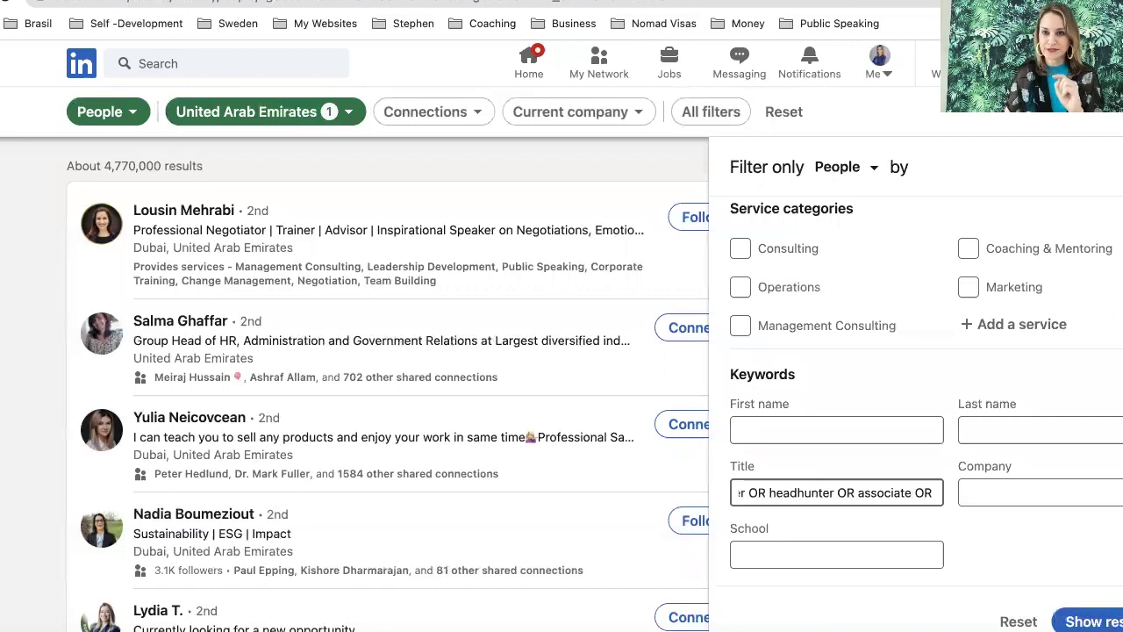
text( resa)
key(BackSpace)
text(earcher)
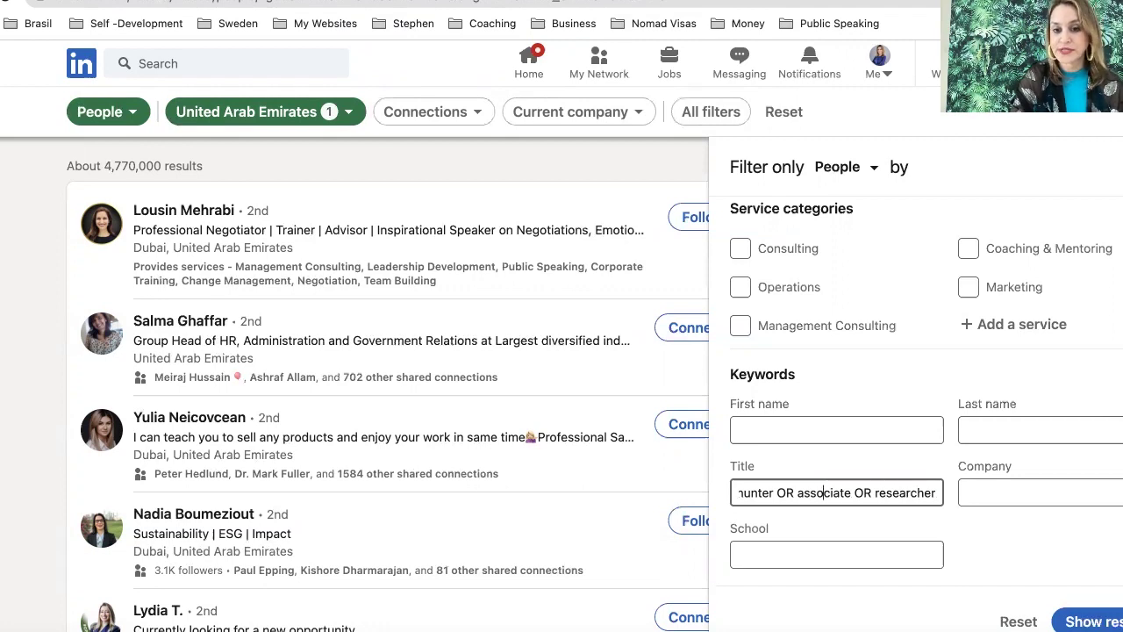
scroll(756, 492, left, 5)
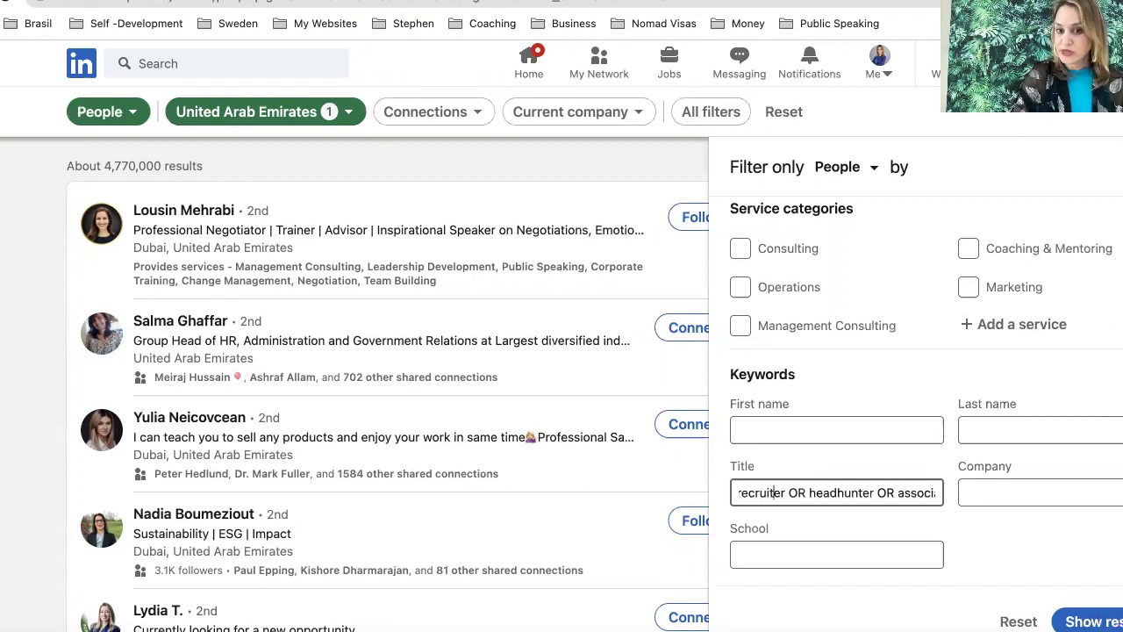
scroll(740, 492, left, 1)
click(1086, 621)
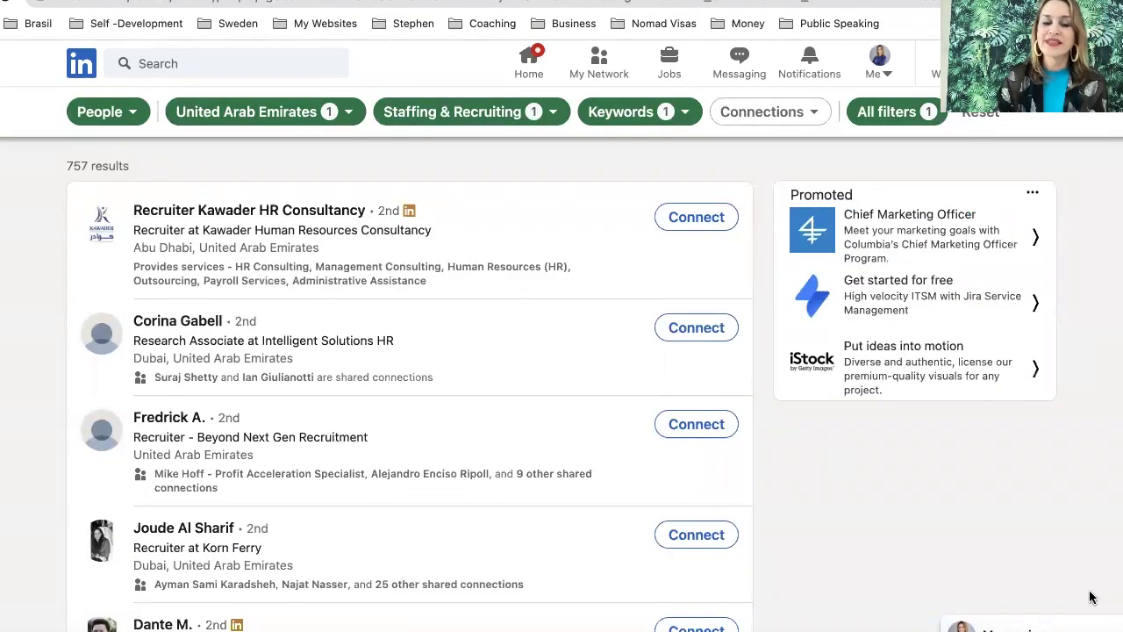
- Review the title terms in the applied Keywords filter and leave it as it is
click(625, 123)
click(579, 303)
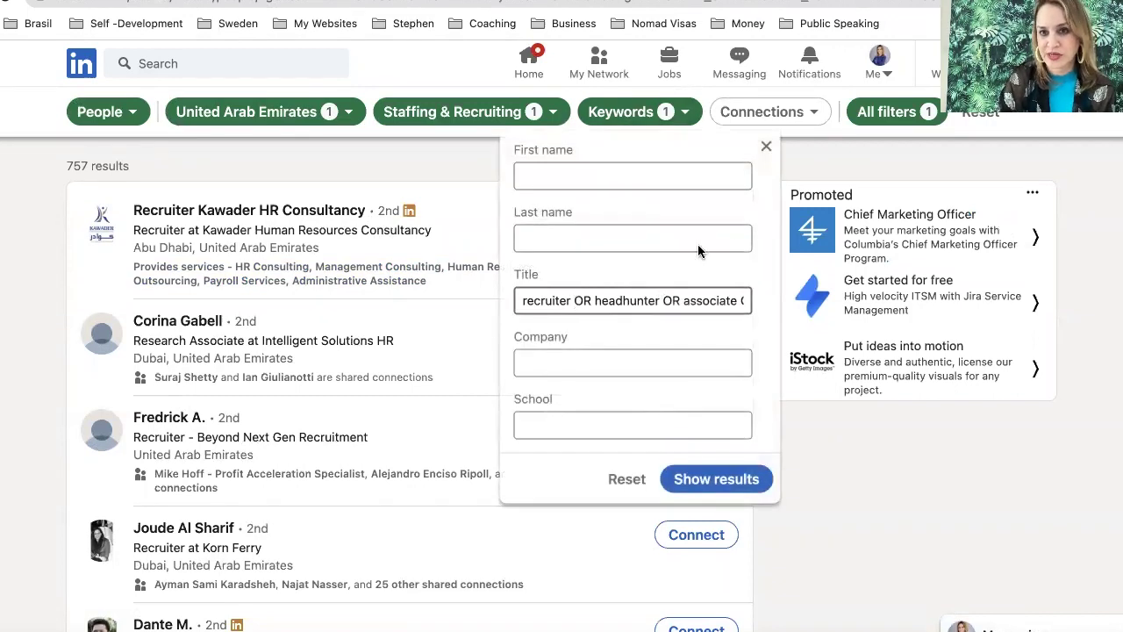
click(411, 166)
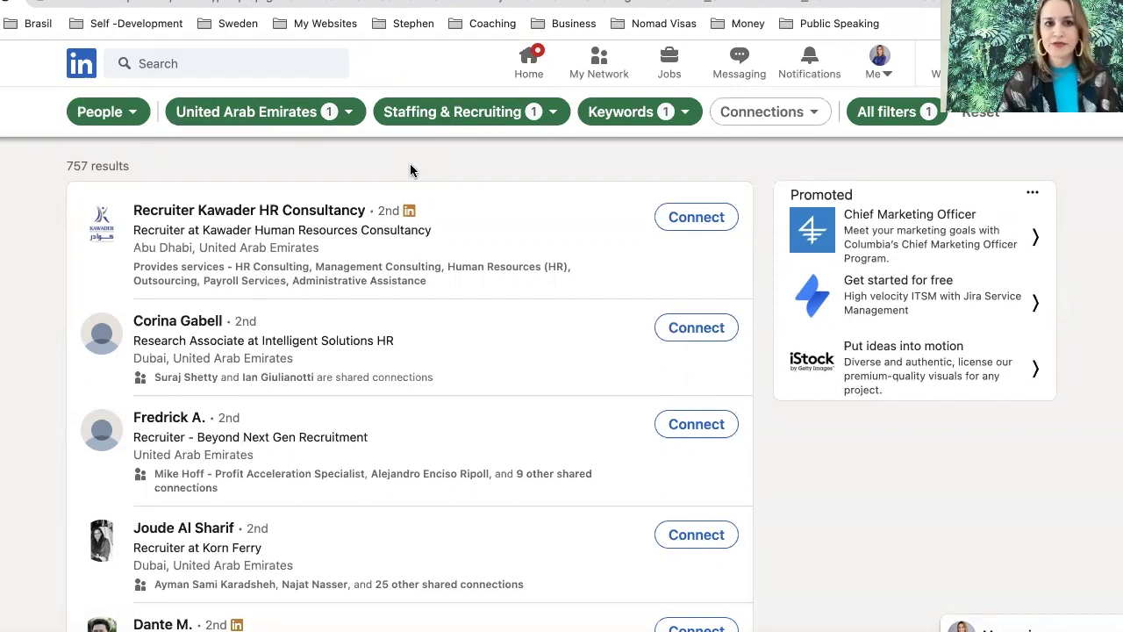
- Search for "consumer" within the filtered people results
click(178, 62)
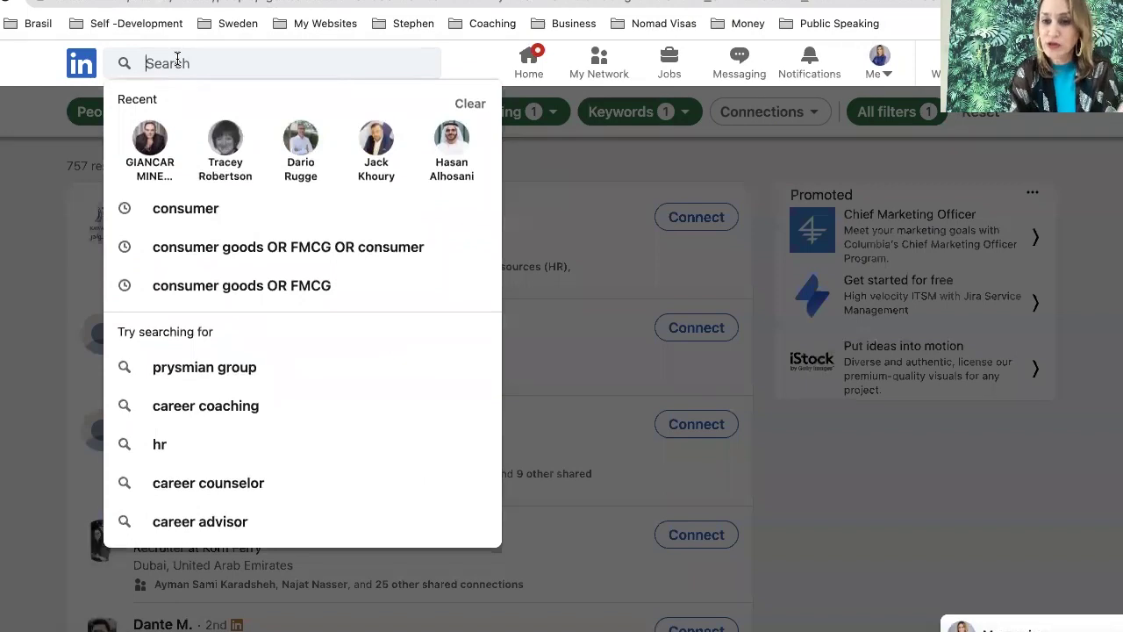
text(c)
key(BackSpace)
text(consumer)
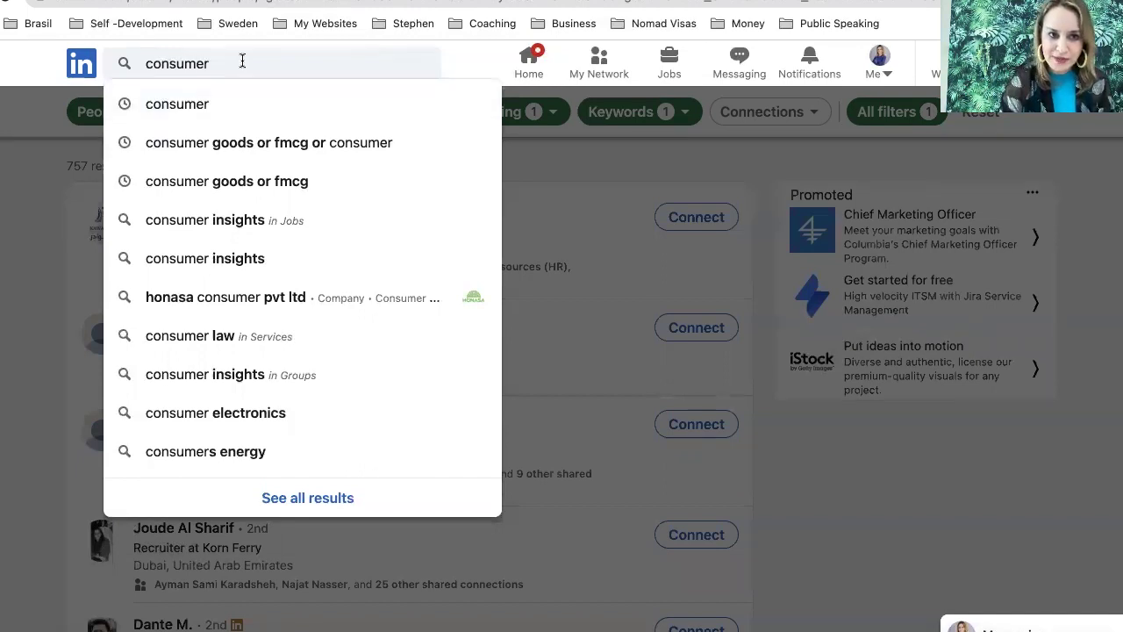
key(Return)
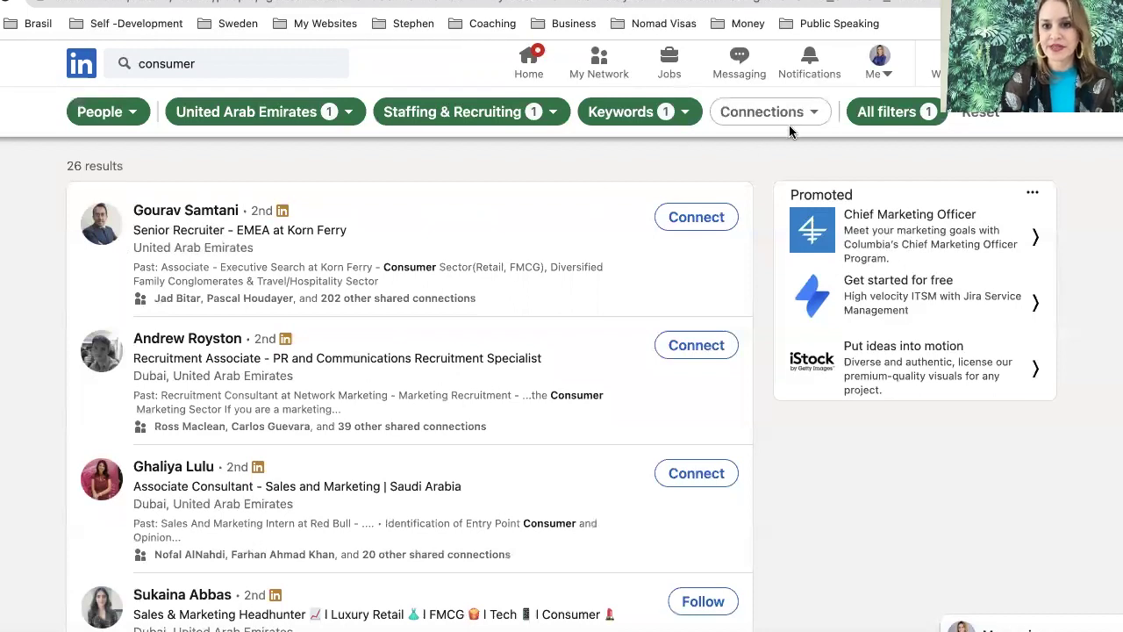
- Limit the results to 1st-degree connections and look through the listed recruiters
click(815, 125)
click(656, 159)
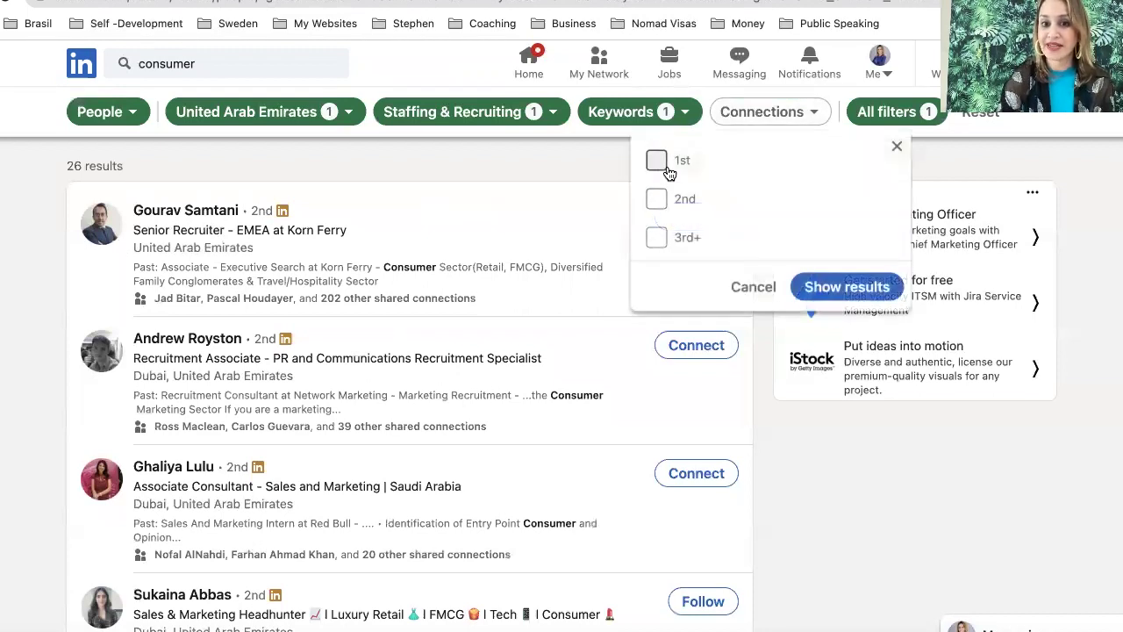
click(818, 281)
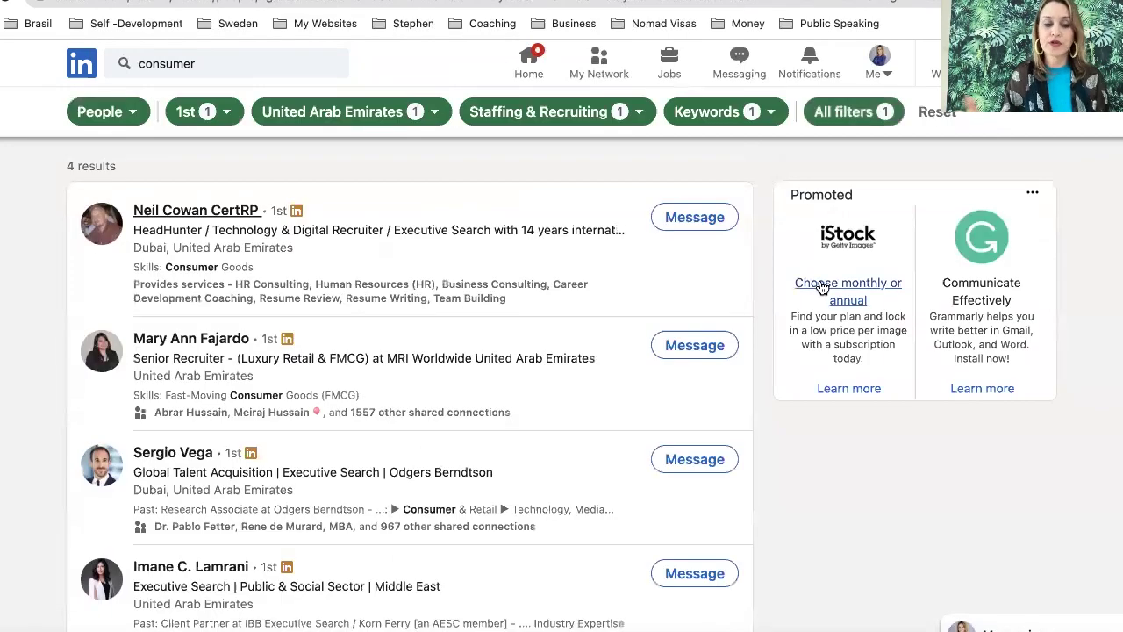
scroll(544, 351, down, 3)
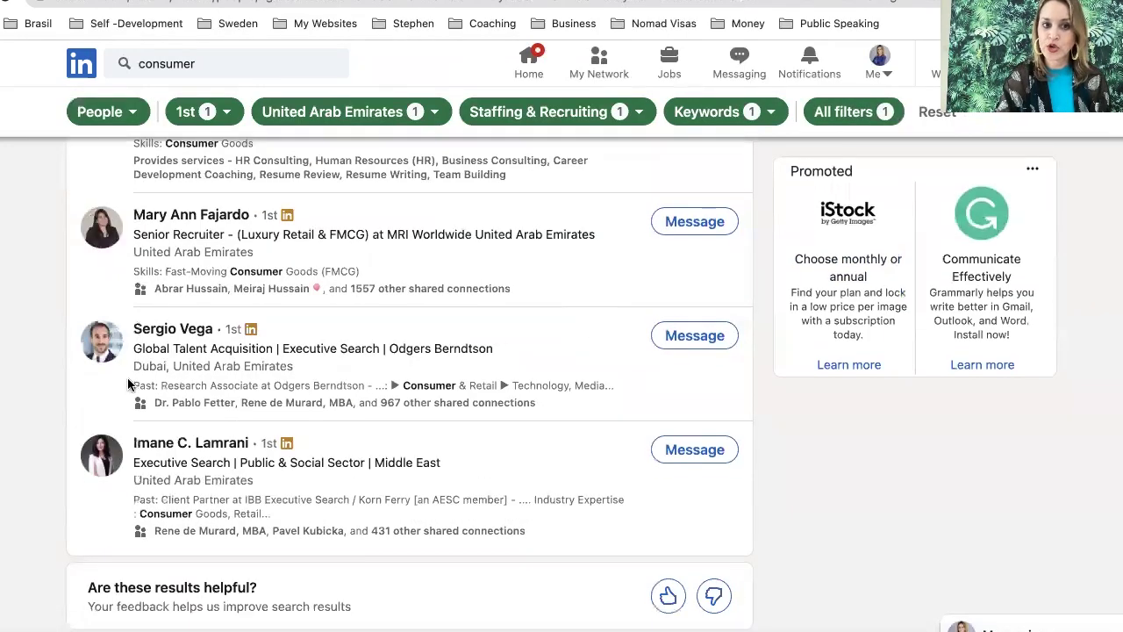
scroll(408, 359, up, 3)
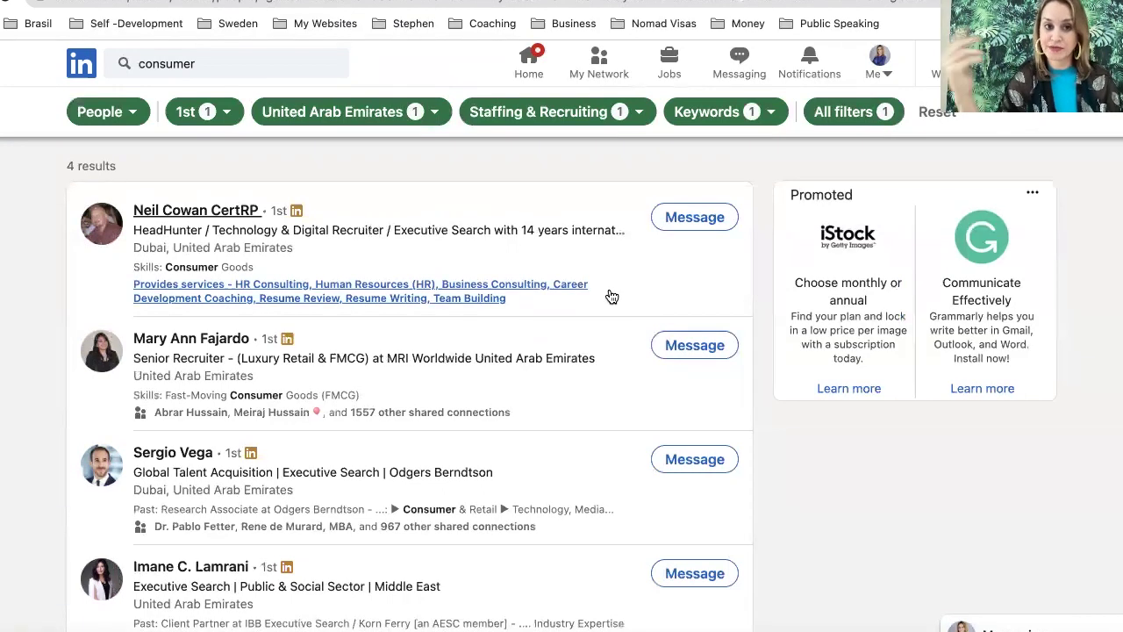
- Include 2nd-degree connections in the Connections filter as well and look through the updated results
click(220, 111)
click(124, 202)
click(263, 287)
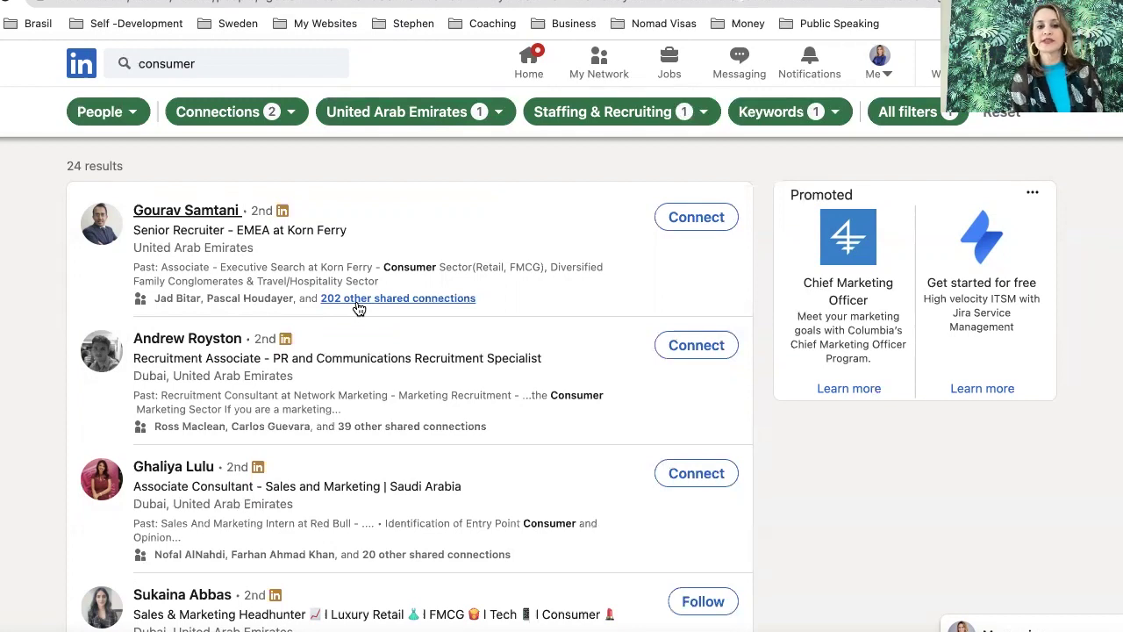
scroll(232, 387, down, 2)
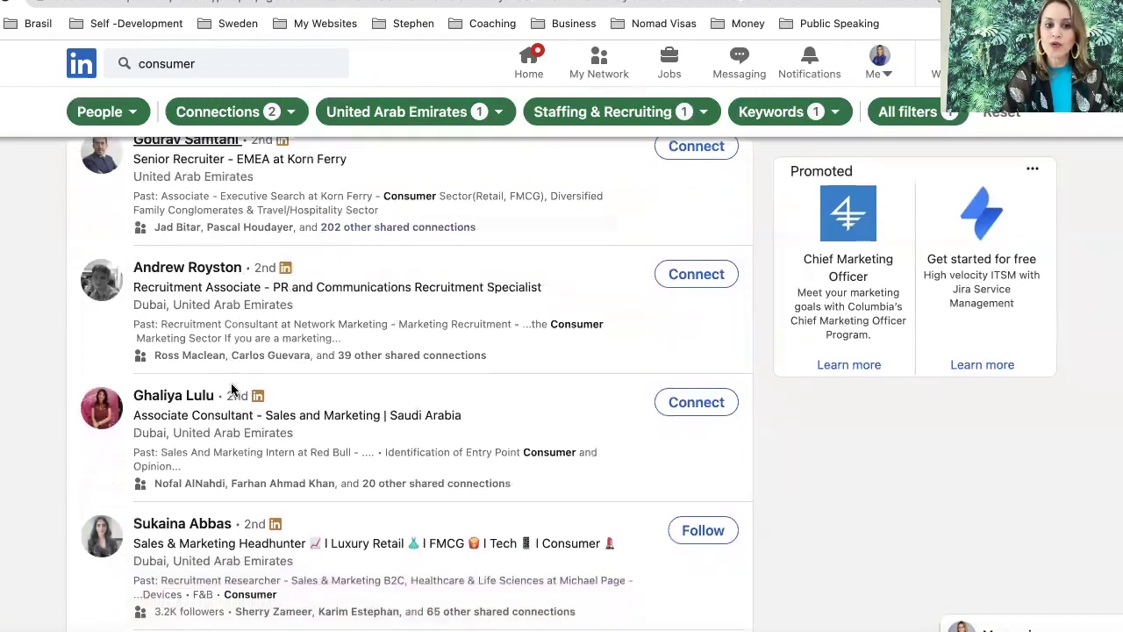
scroll(232, 388, up, 2)
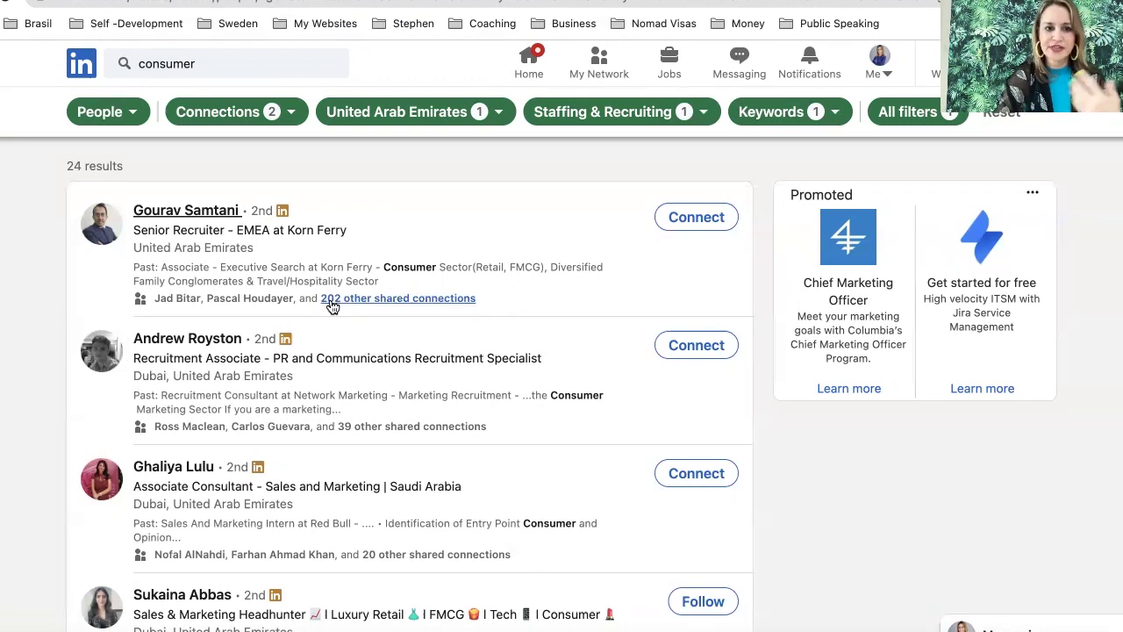
- Look through the filtered recruiter results and open the Hays Executive (Middle East) practice head's profile in a new tab, switching to it
scroll(368, 277, down, 5)
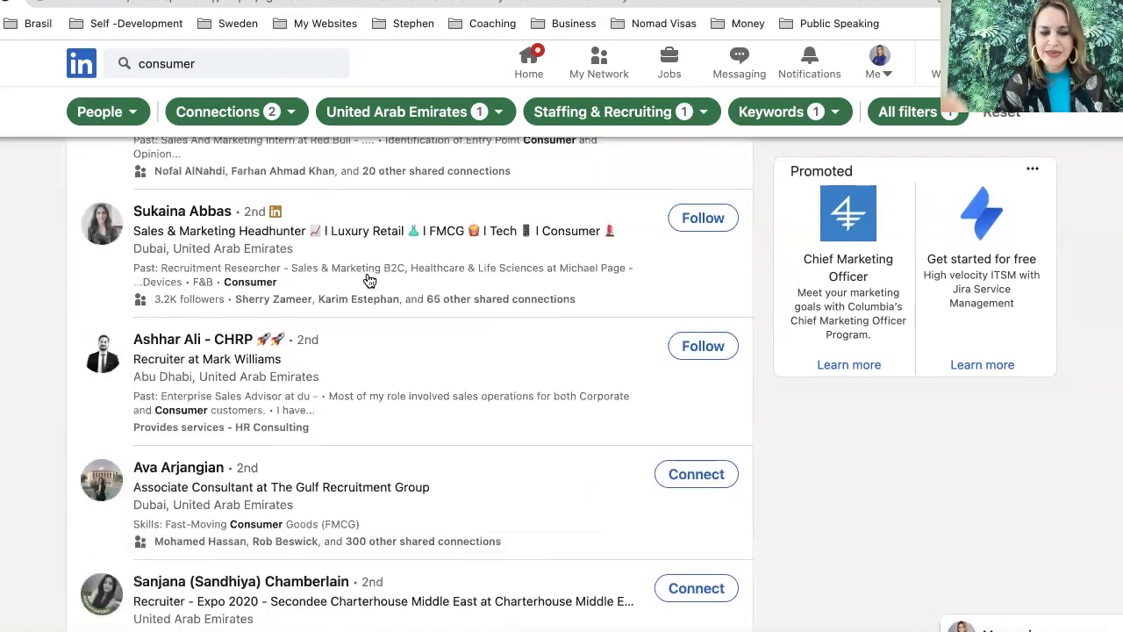
scroll(368, 279, down, 3)
scroll(368, 279, down, 1)
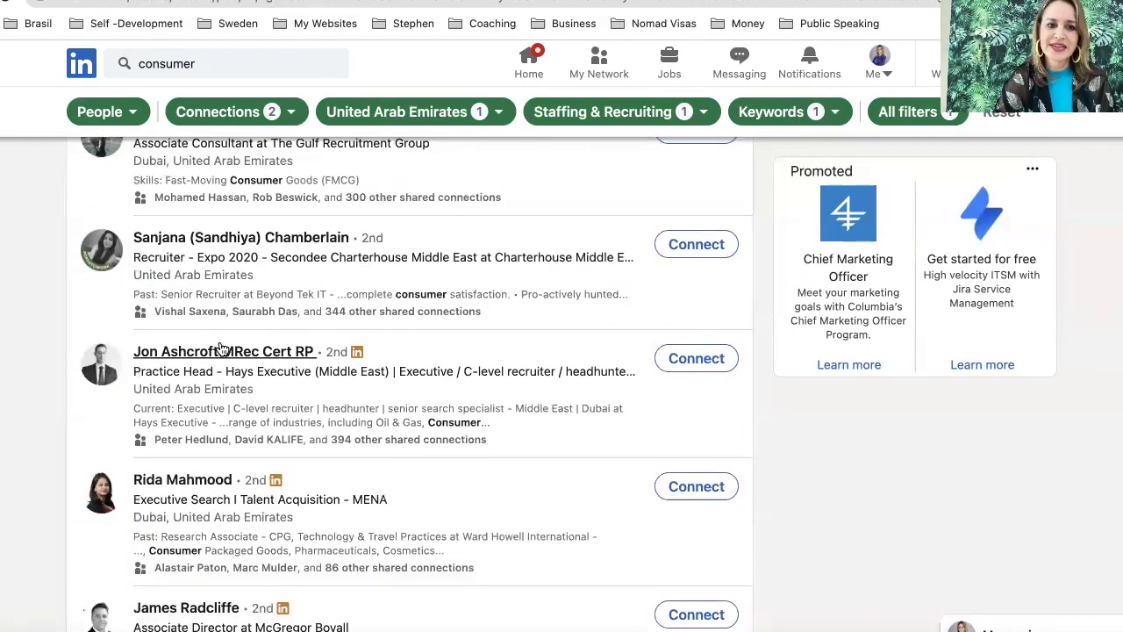
right_click(224, 351)
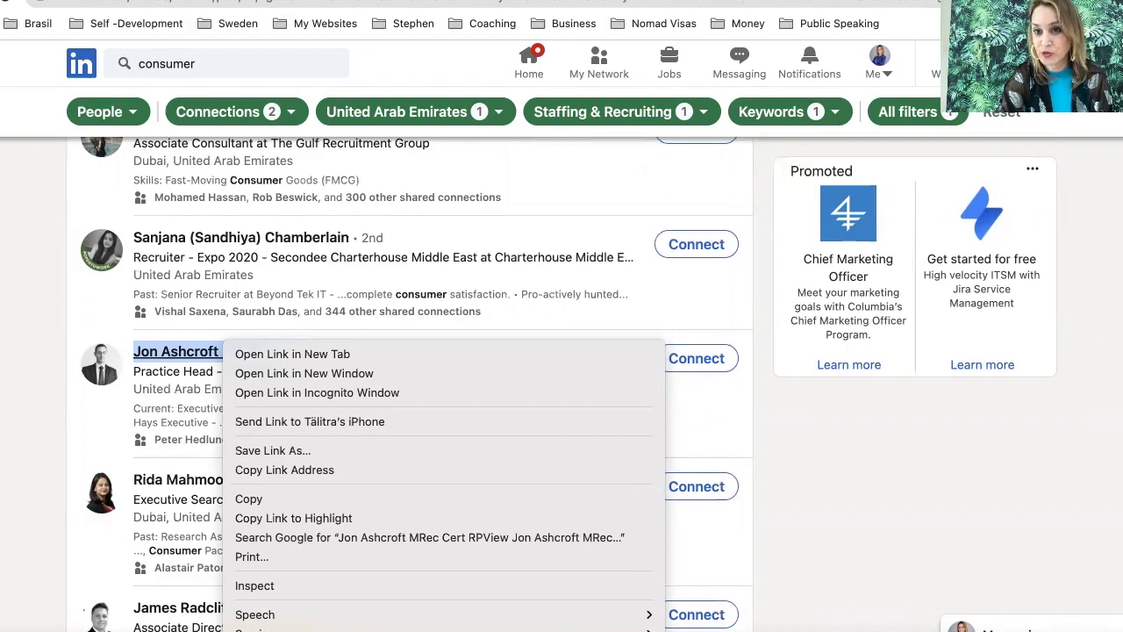
key(Escape)
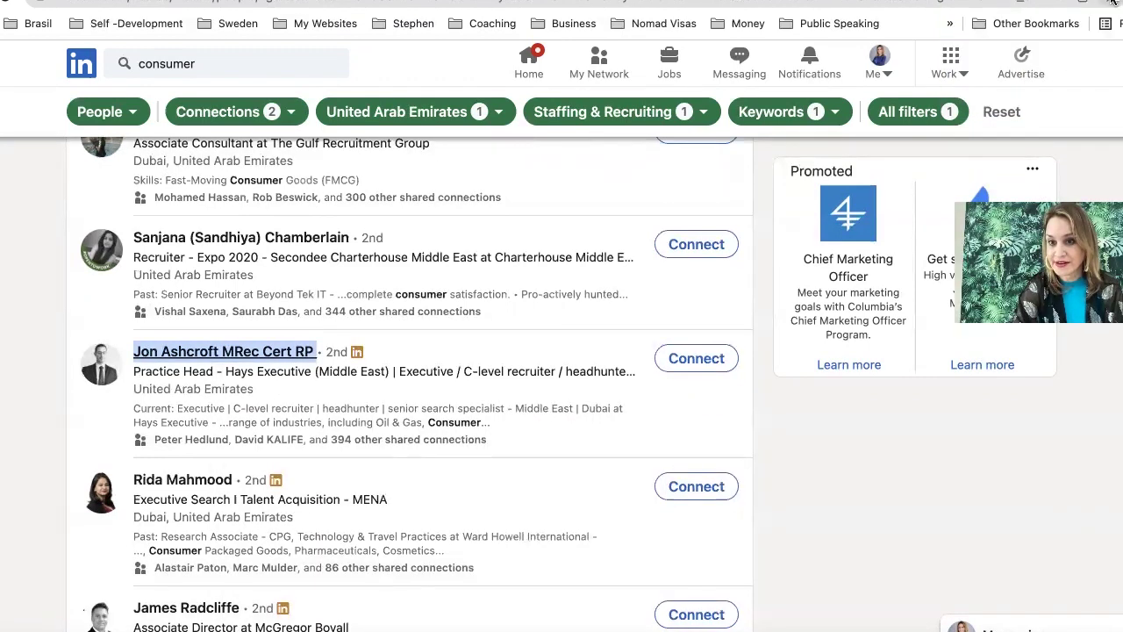
right_click(217, 349)
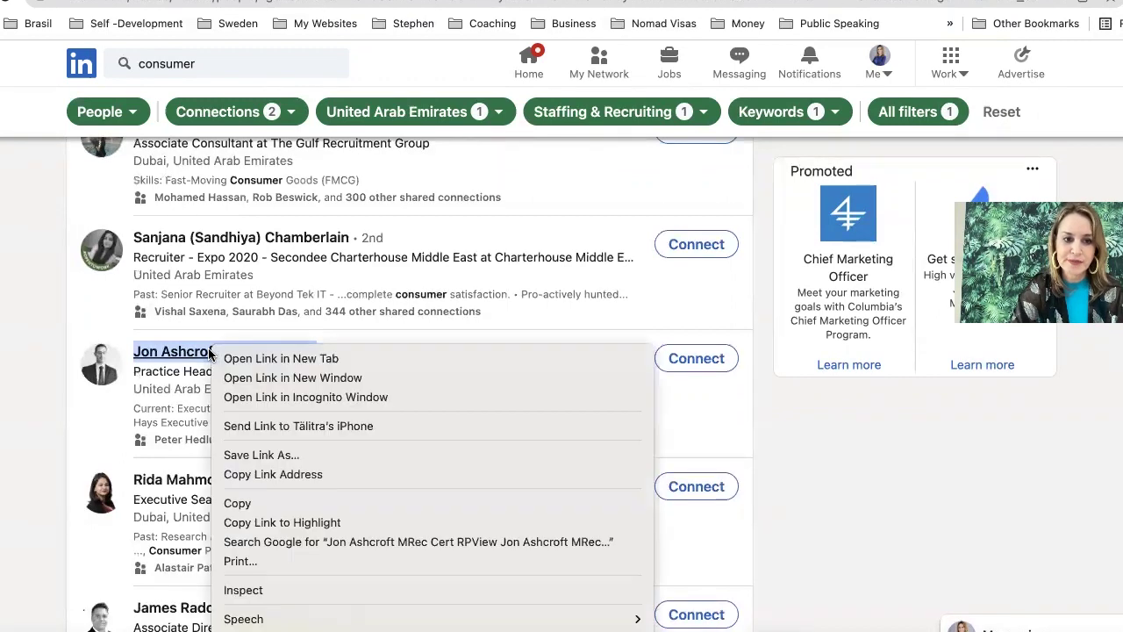
click(246, 358)
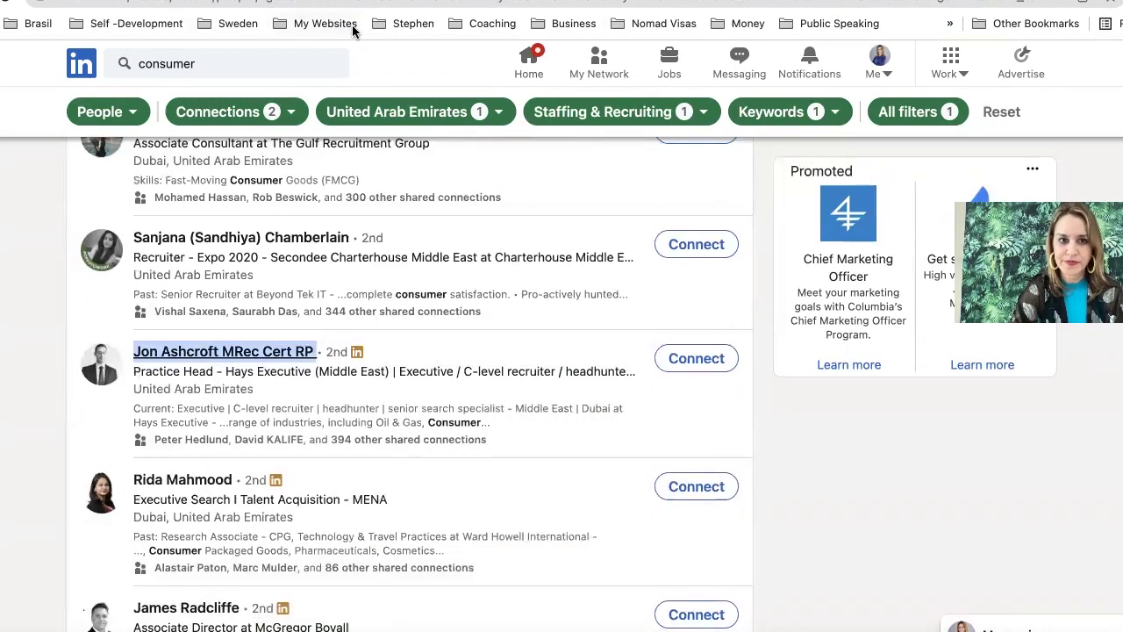
click(315, 4)
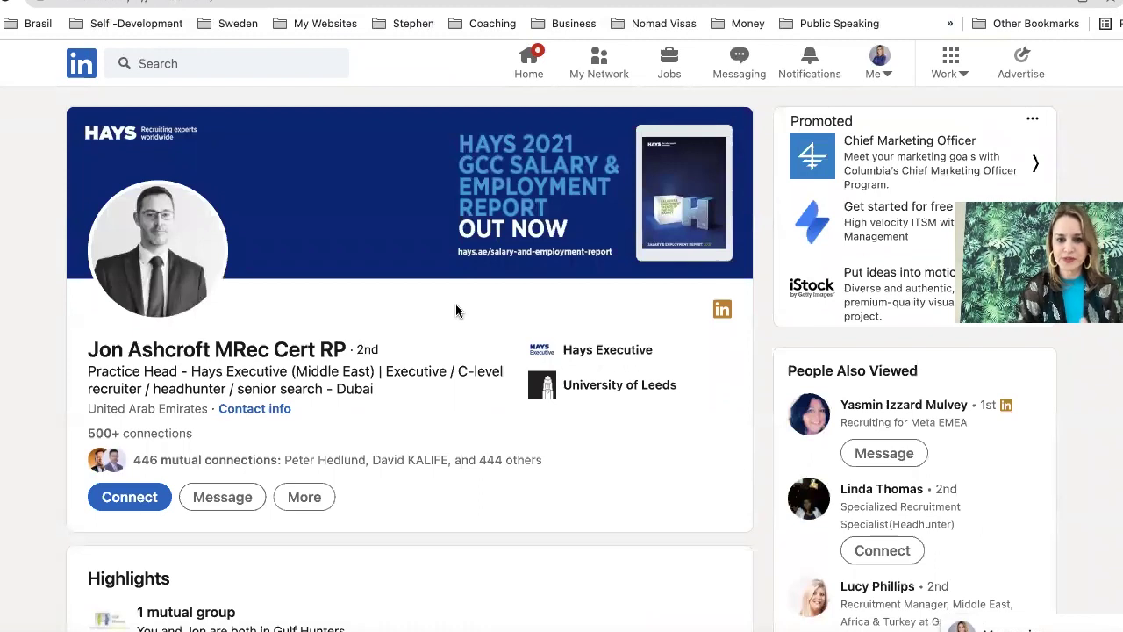
- Expand the current Hays Executive role in the Experience section and highlight "Consumer" among the industries in its description
scroll(488, 412, down, 10)
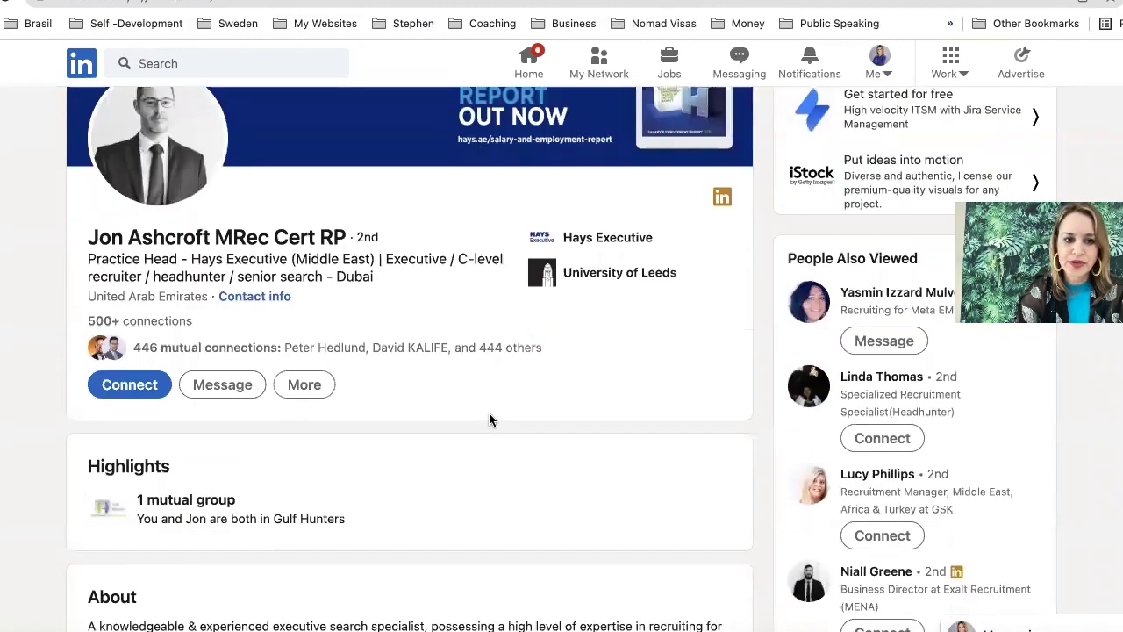
scroll(489, 419, down, 3)
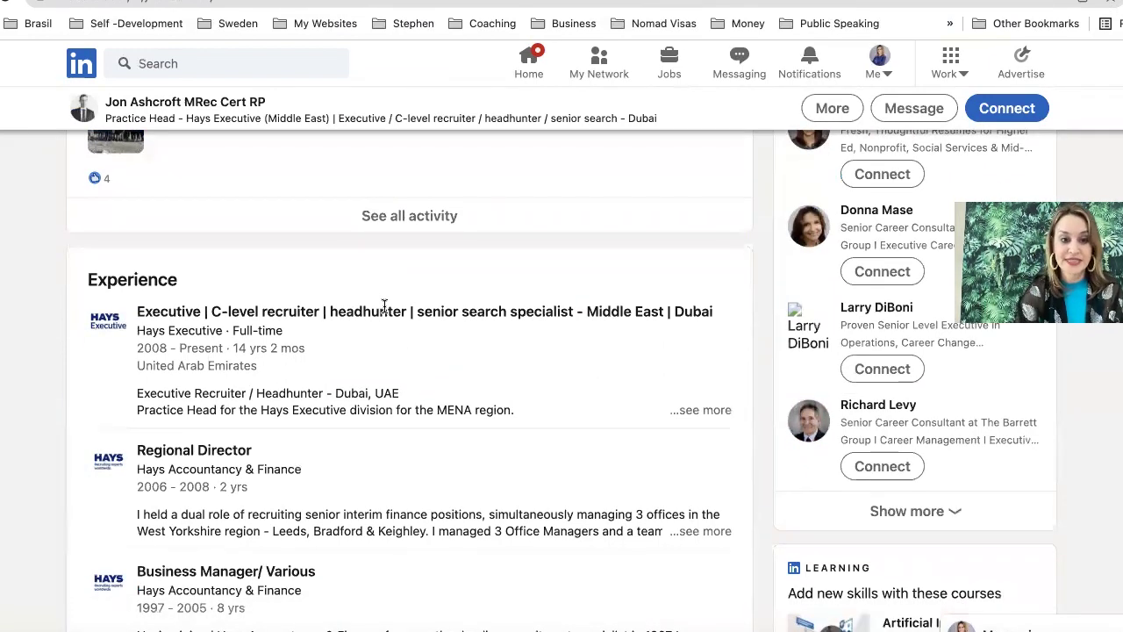
scroll(283, 394, up, 1)
scroll(283, 394, down, 1)
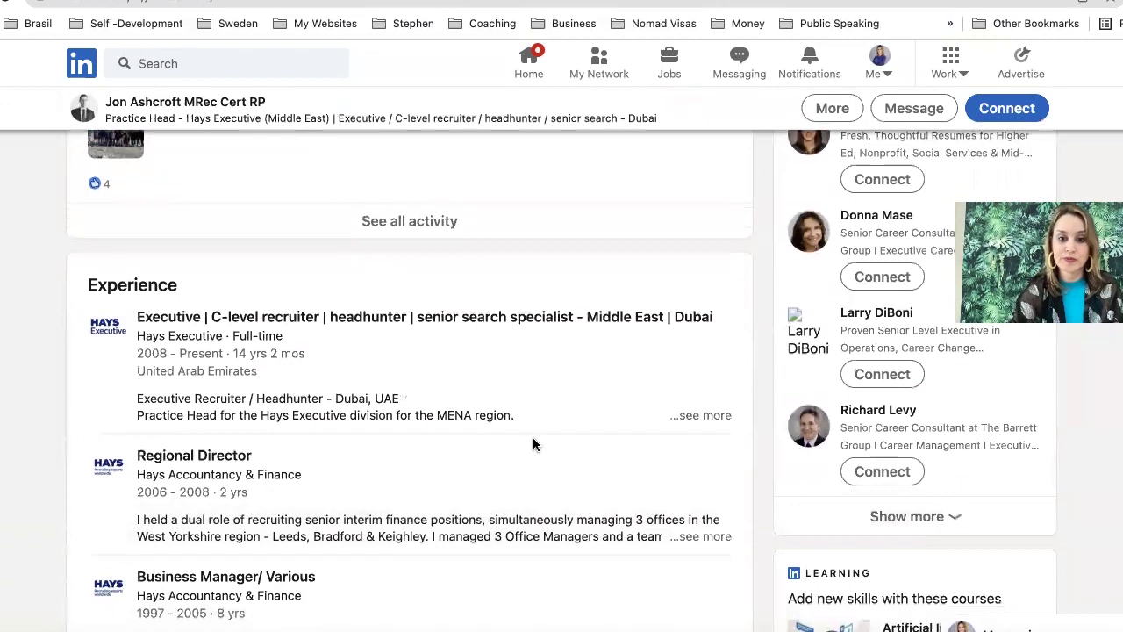
click(709, 416)
scroll(575, 418, down, 2)
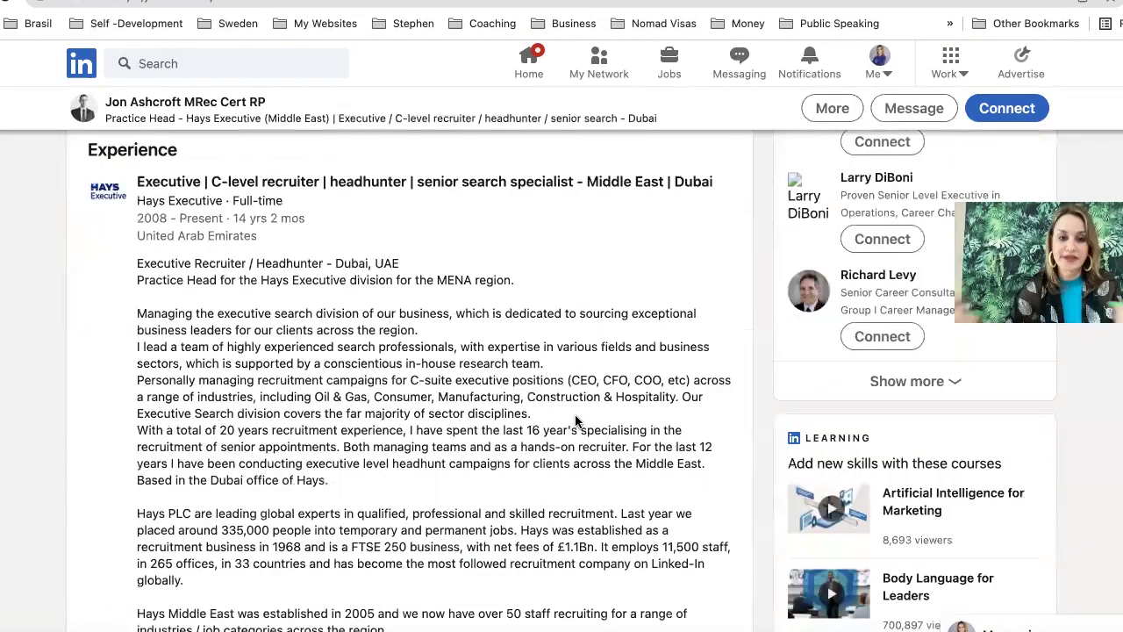
scroll(576, 421, down, 2)
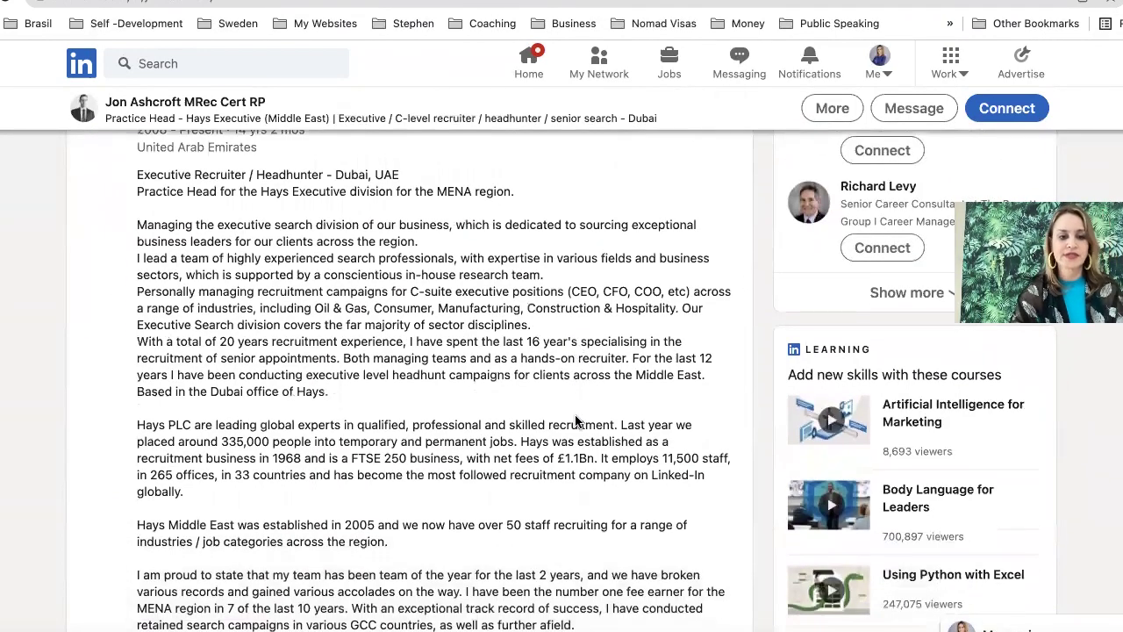
scroll(575, 422, down, 1)
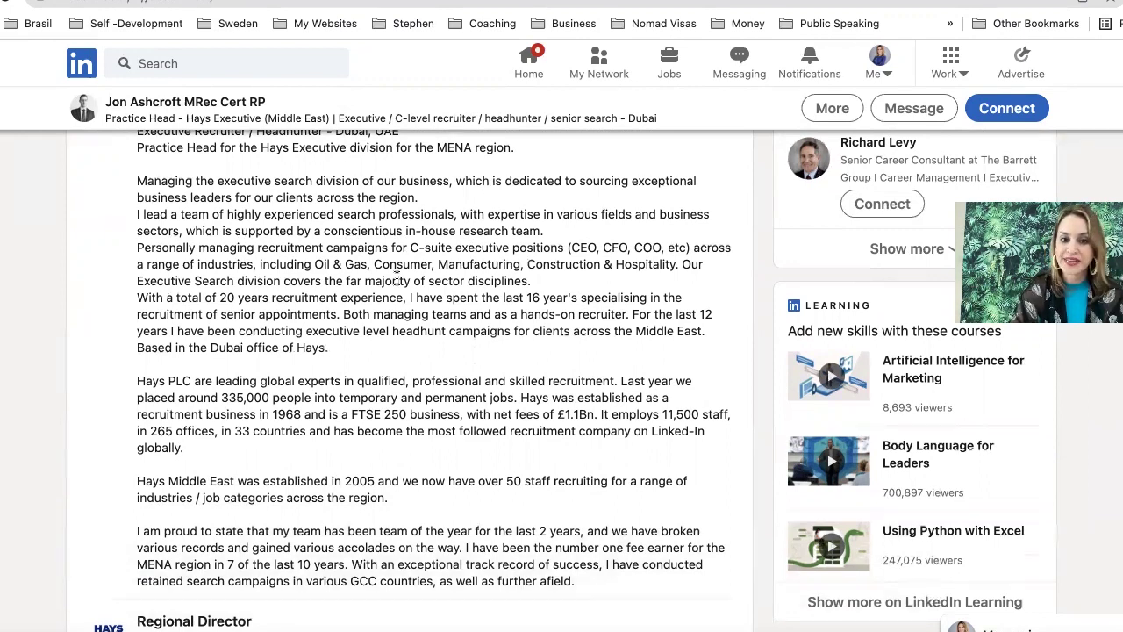
drag(373, 264, 439, 266)
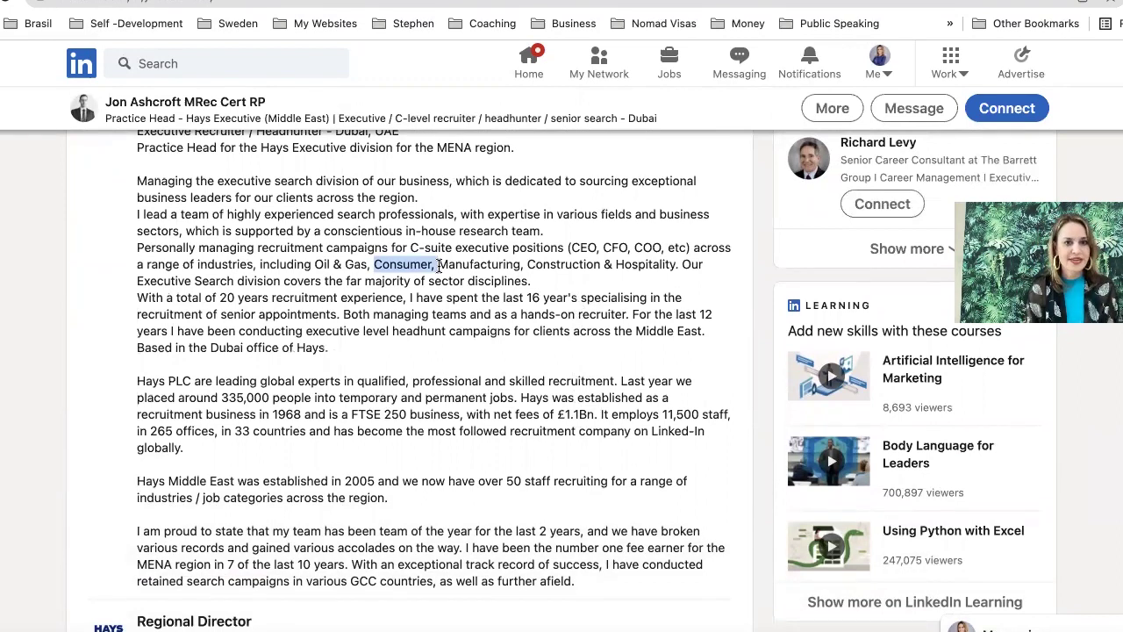
- Open a new message to the Hays Executive recruiter, check its subject and body fields, and close it unsent
scroll(439, 266, up, 10)
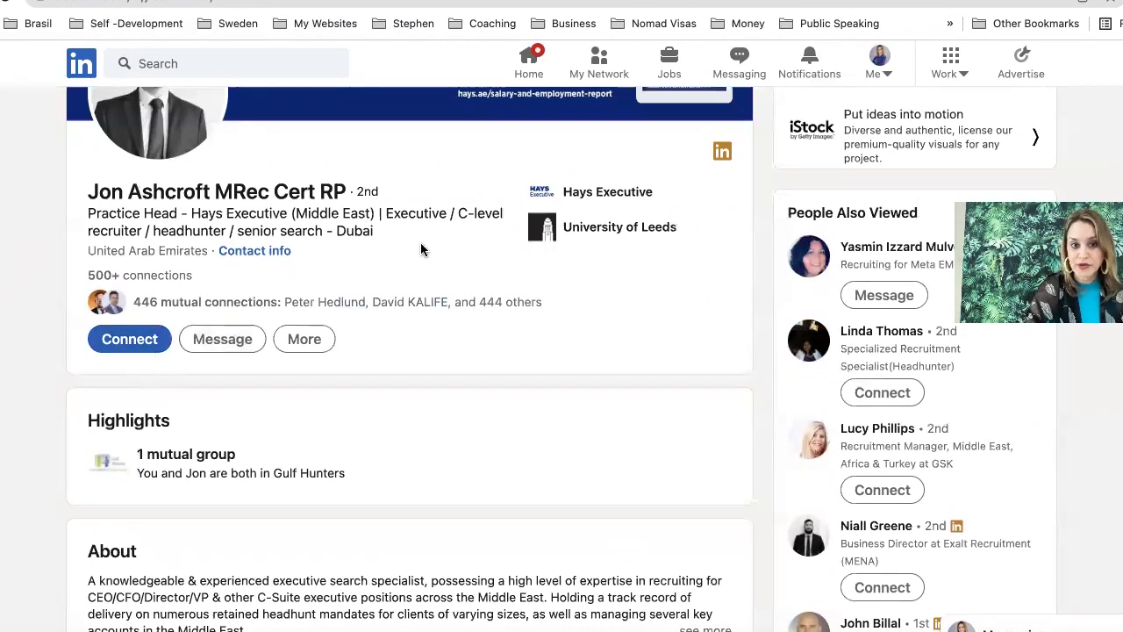
click(238, 339)
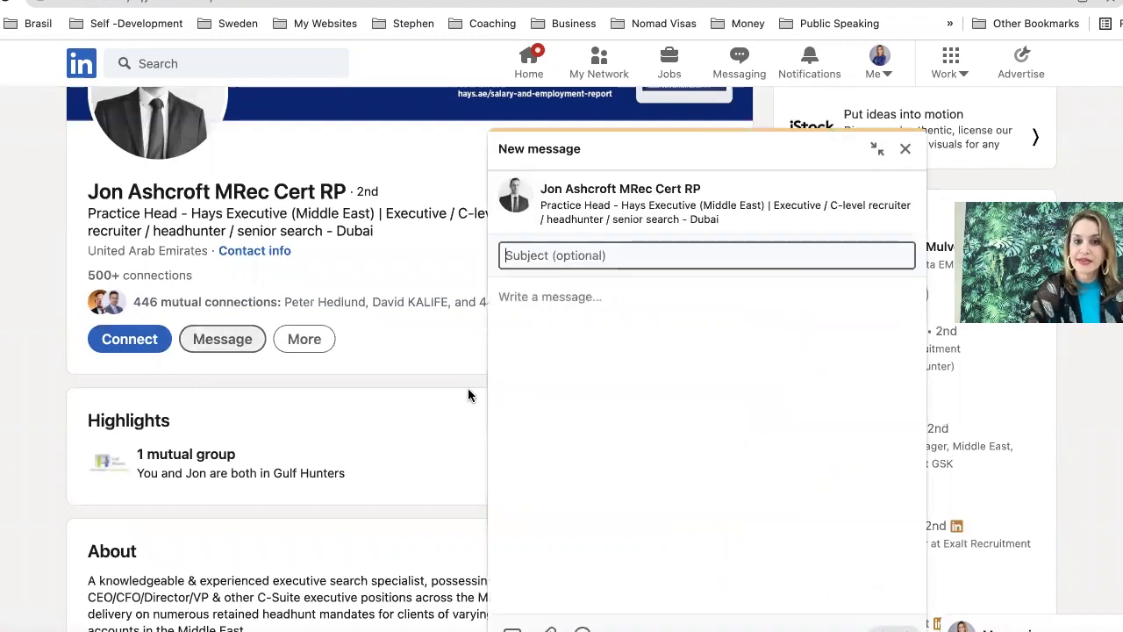
click(574, 313)
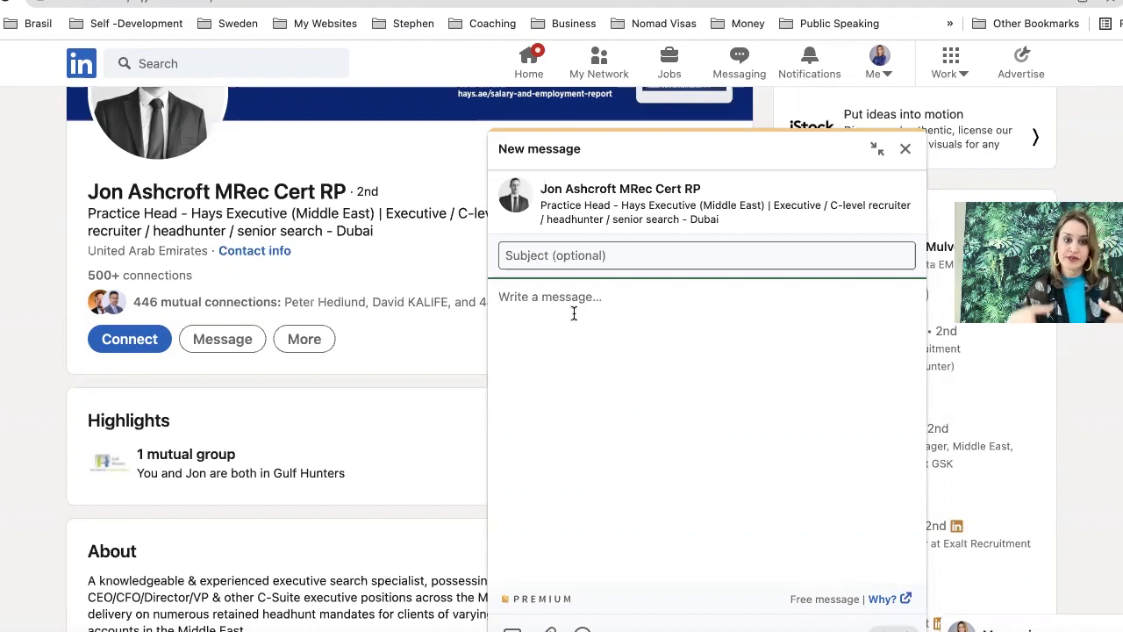
click(627, 257)
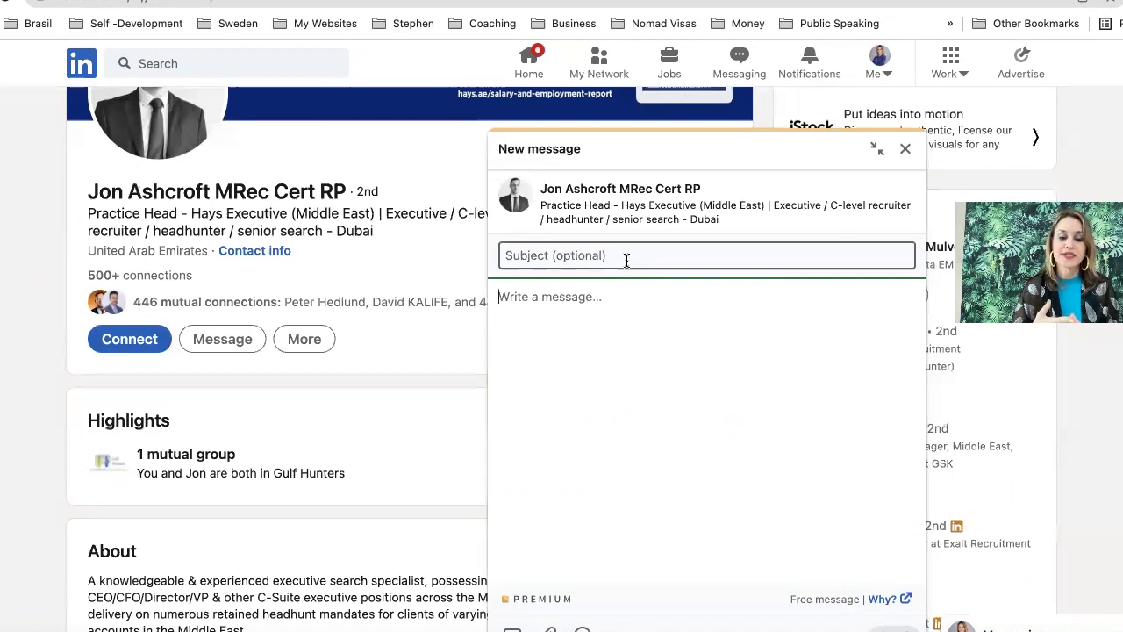
click(904, 149)
- Expand the About section of the Hays Executive recruiter's profile and review it along with the profile header
scroll(611, 391, down, 3)
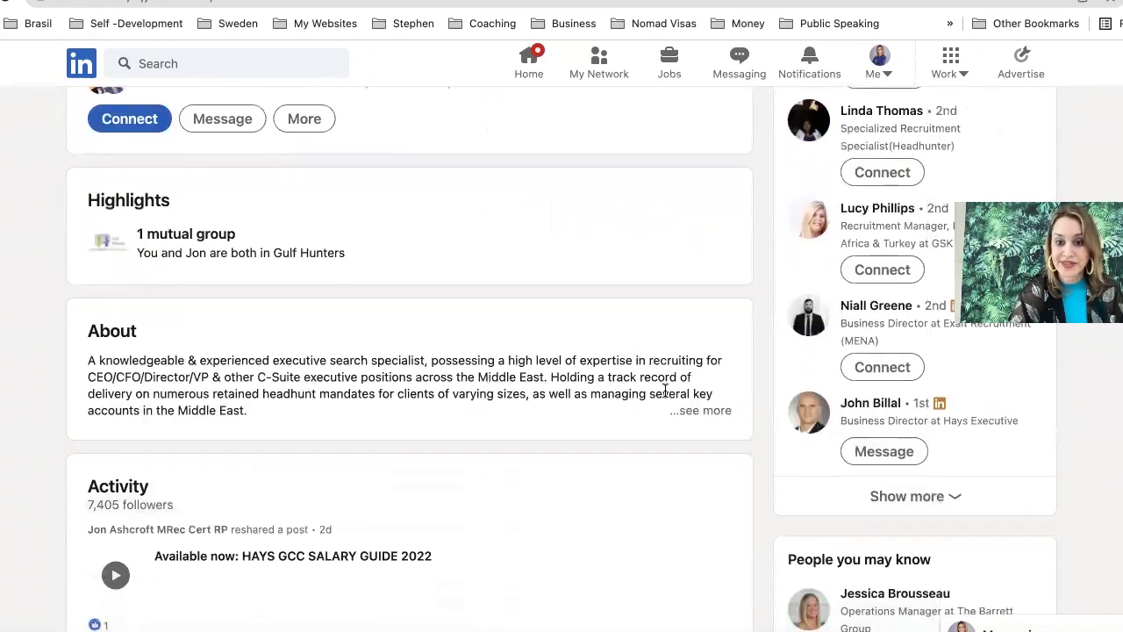
click(709, 411)
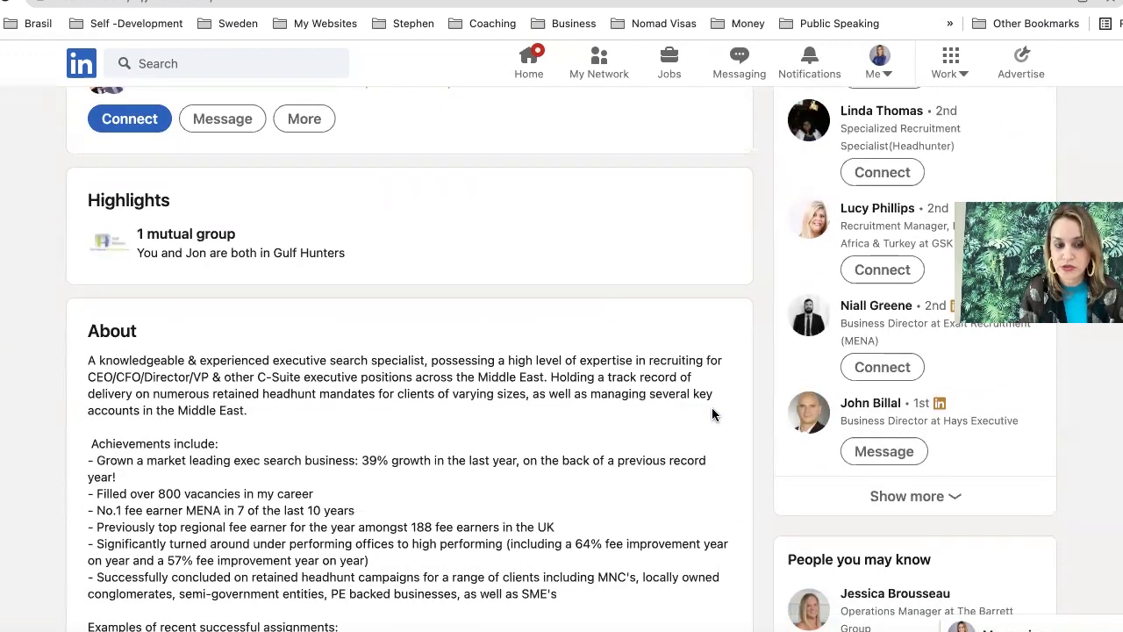
scroll(712, 414, up, 5)
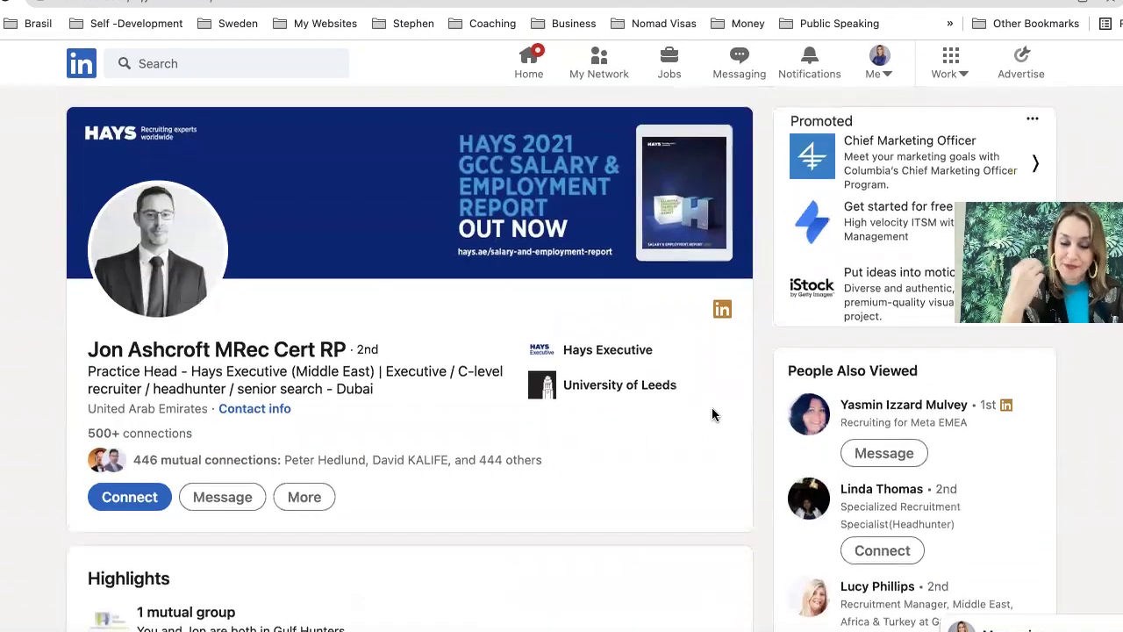
scroll(712, 414, down, 3)
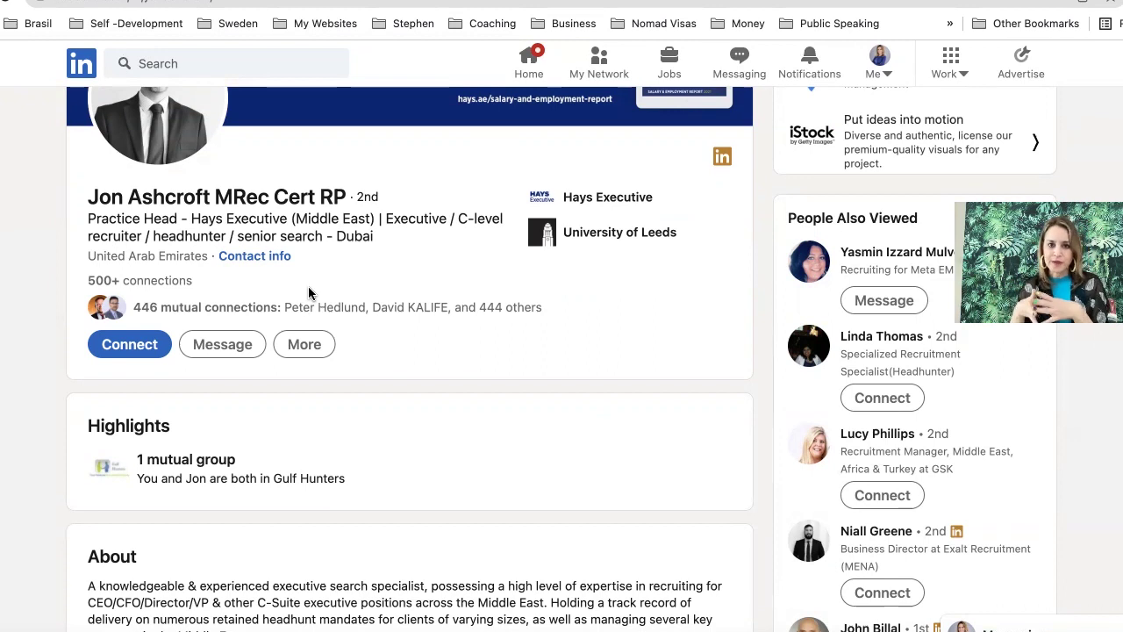
- Return to the filtered "consumer" people results and look through the recruiters listed from the beginning
key(alt+Left)
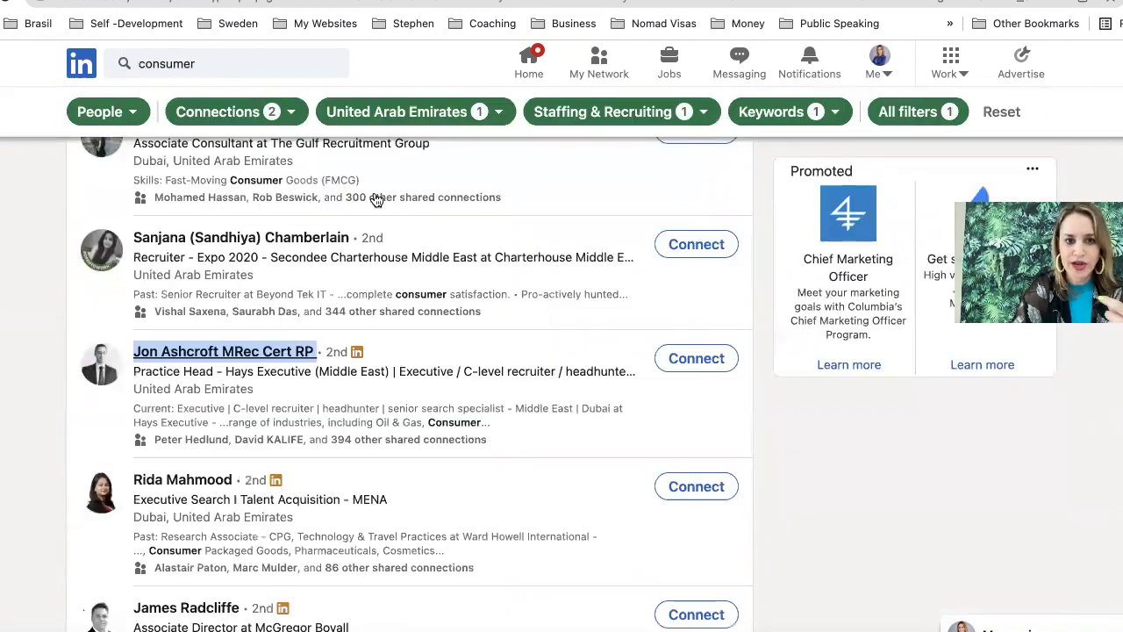
scroll(406, 354, up, 9)
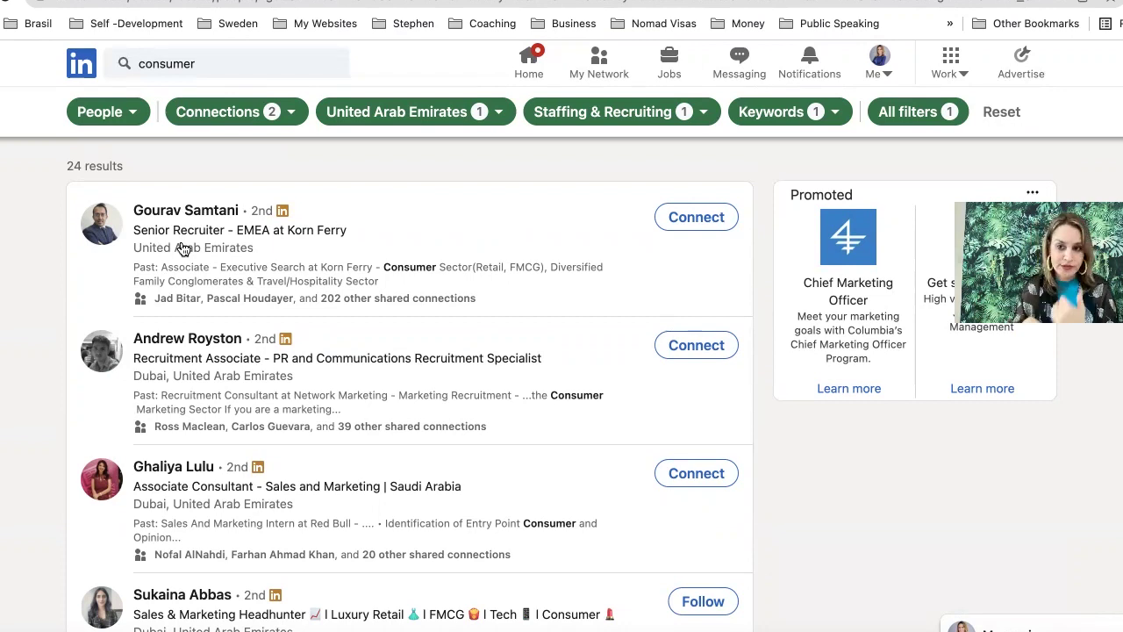
scroll(183, 249, down, 3)
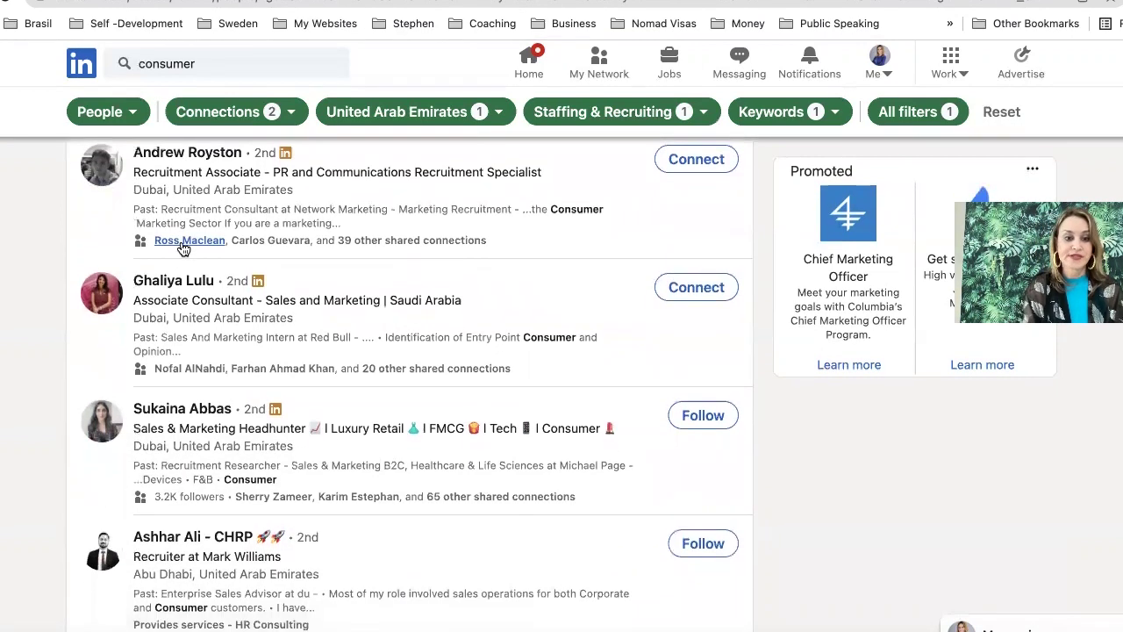
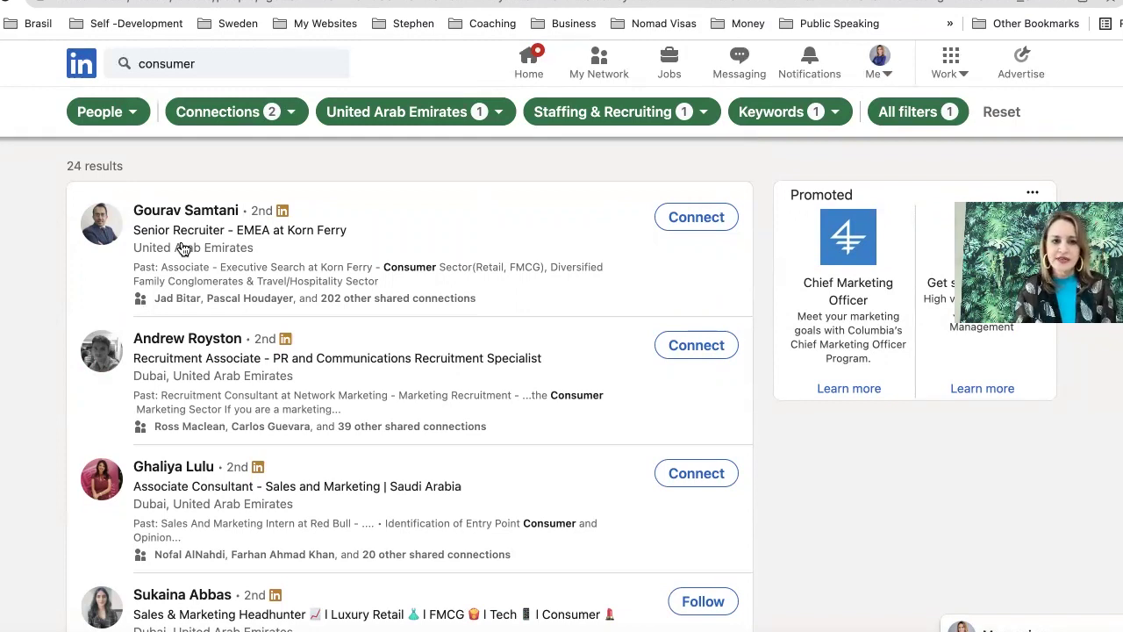
scroll(182, 248, down, 3)
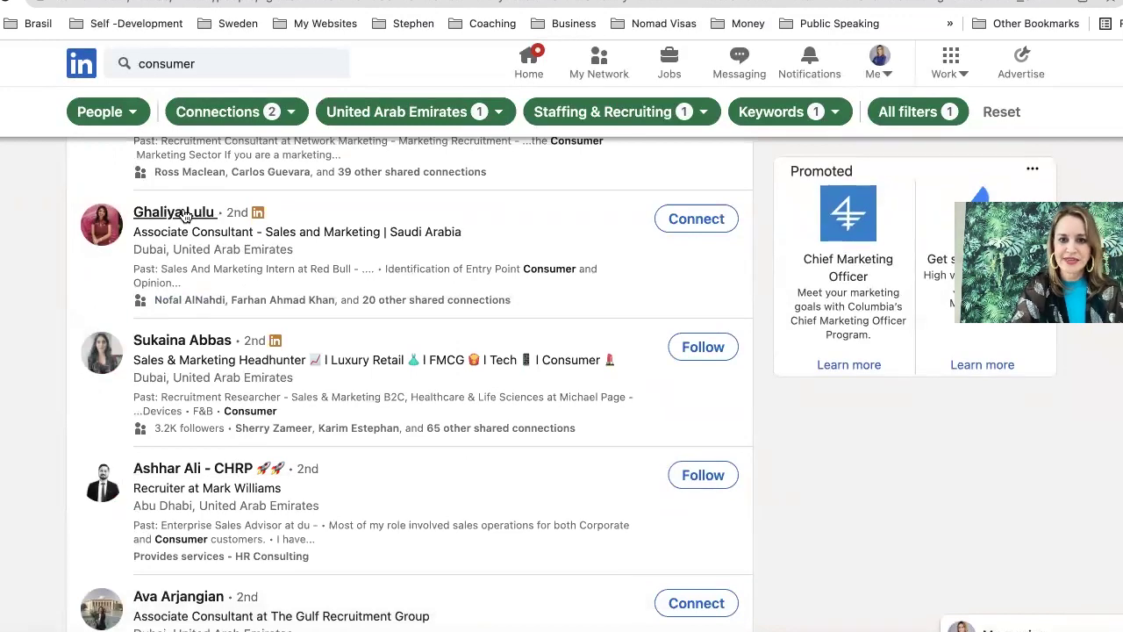
scroll(184, 216, up, 3)
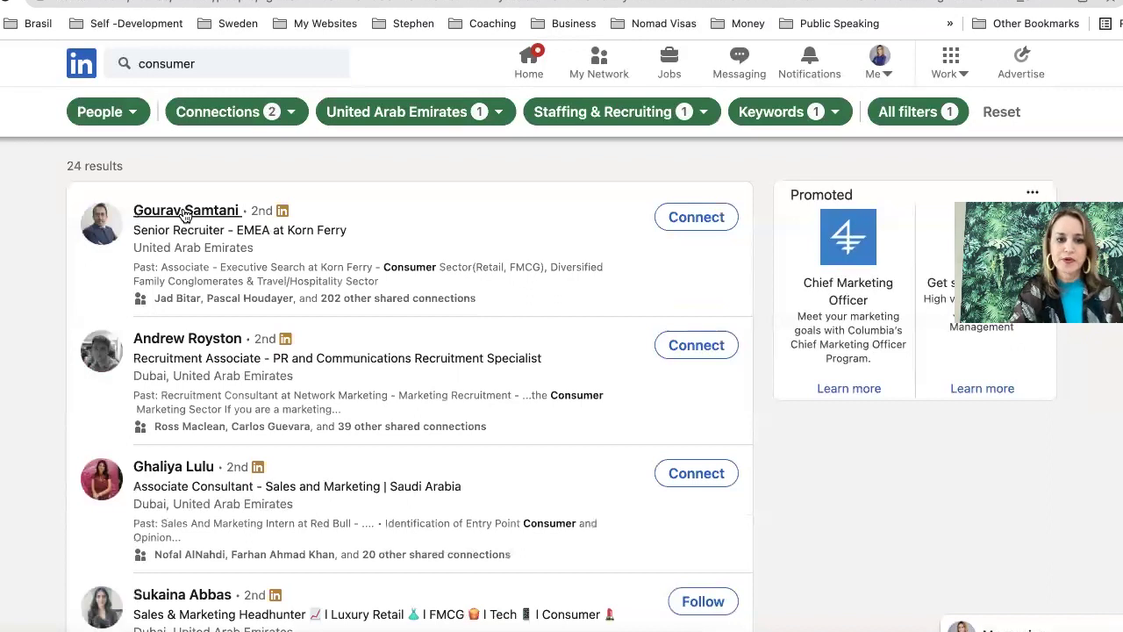
- Open the profile of the Sales and Marketing associate consultant for Saudi Arabia and review the About, Activity and Experience sections
scroll(185, 216, down, 1)
click(180, 406)
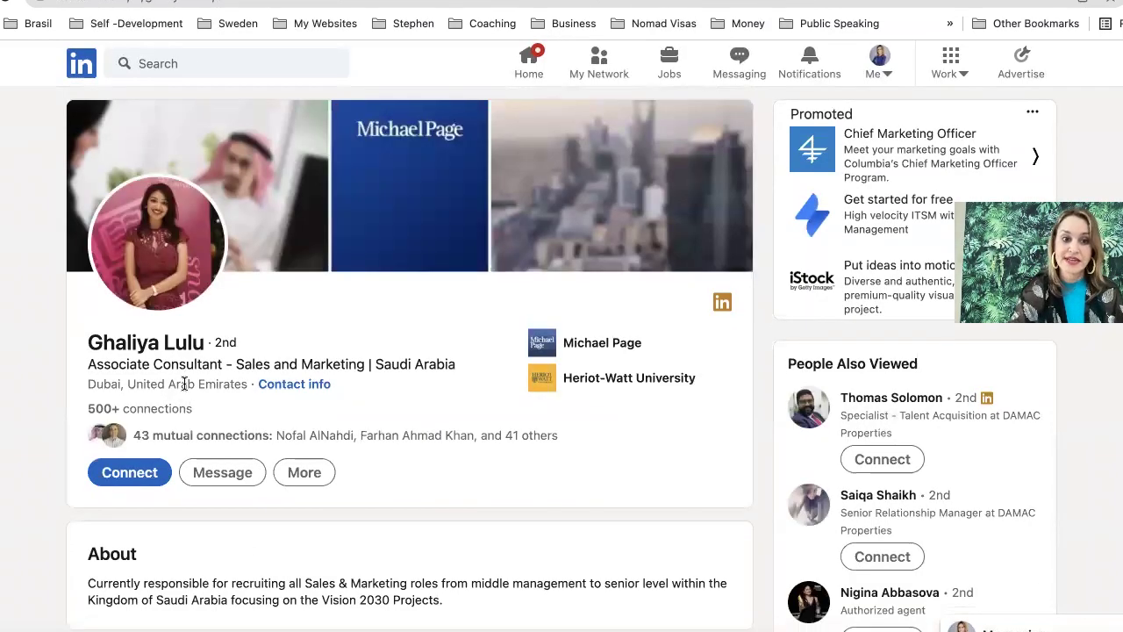
scroll(184, 383, down, 5)
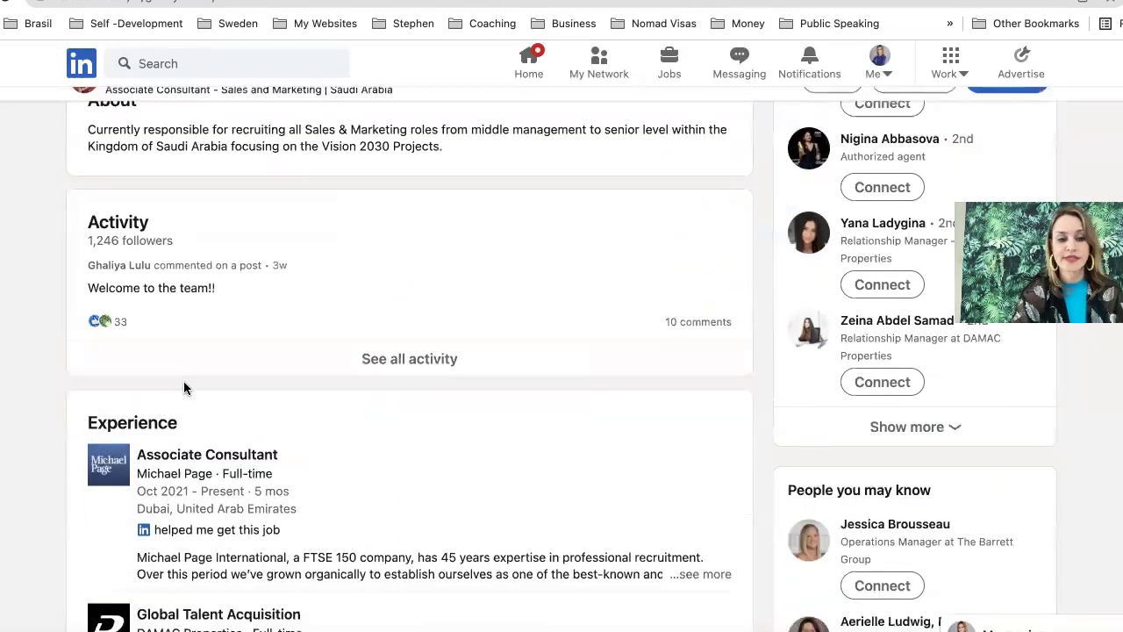
scroll(184, 387, down, 2)
scroll(184, 387, up, 3)
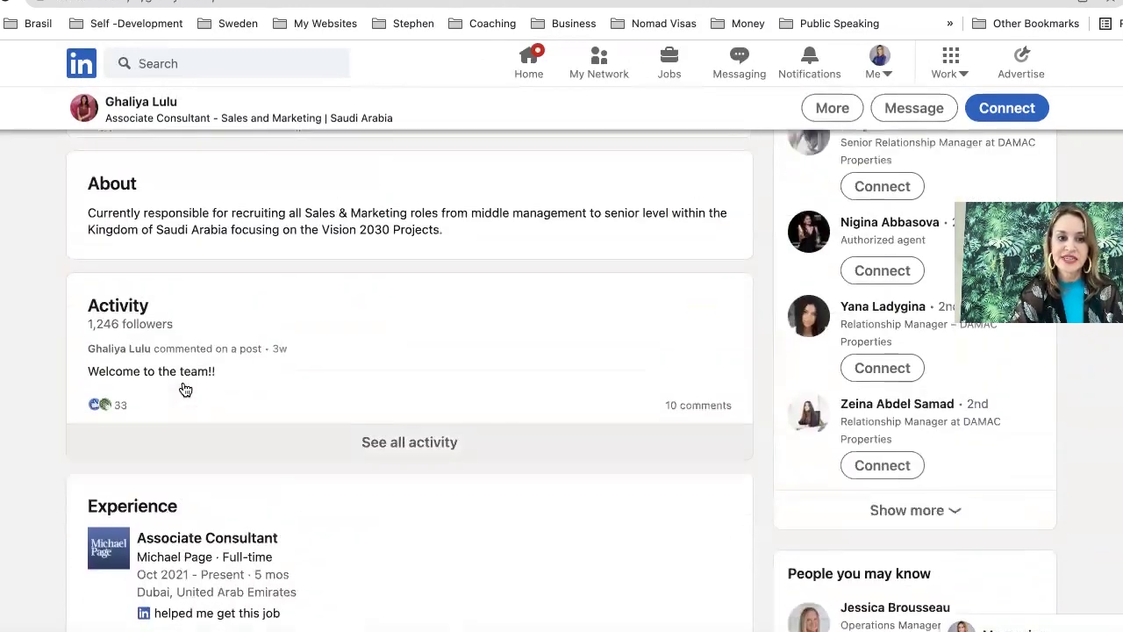
scroll(185, 389, up, 2)
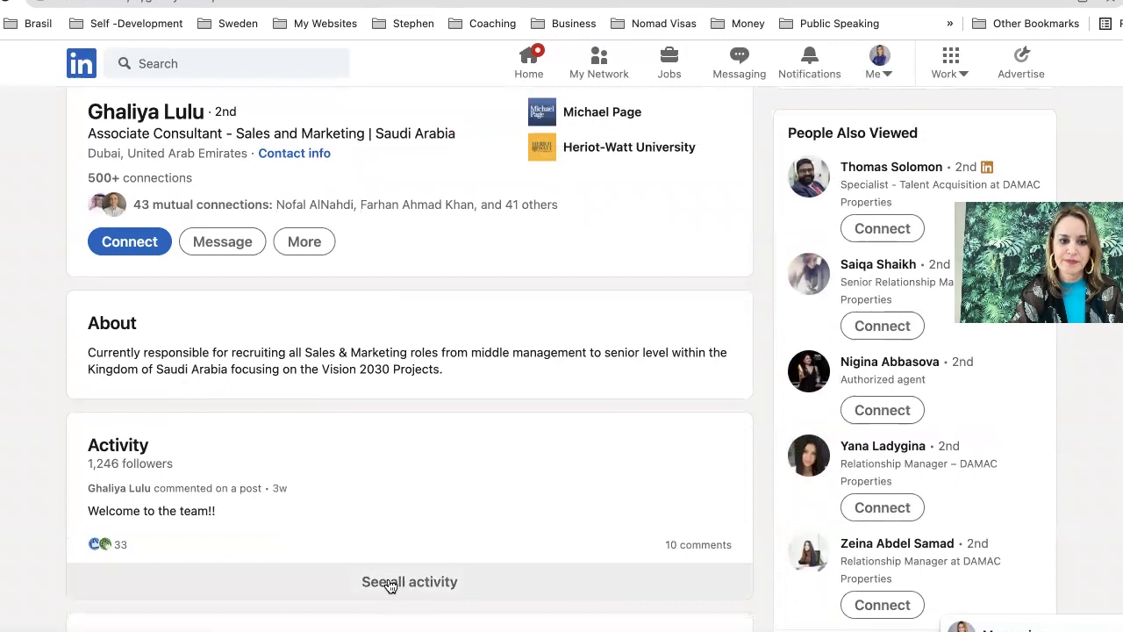
- Show all activity of the Michael Page associate consultant and look through the posts she has liked
click(439, 590)
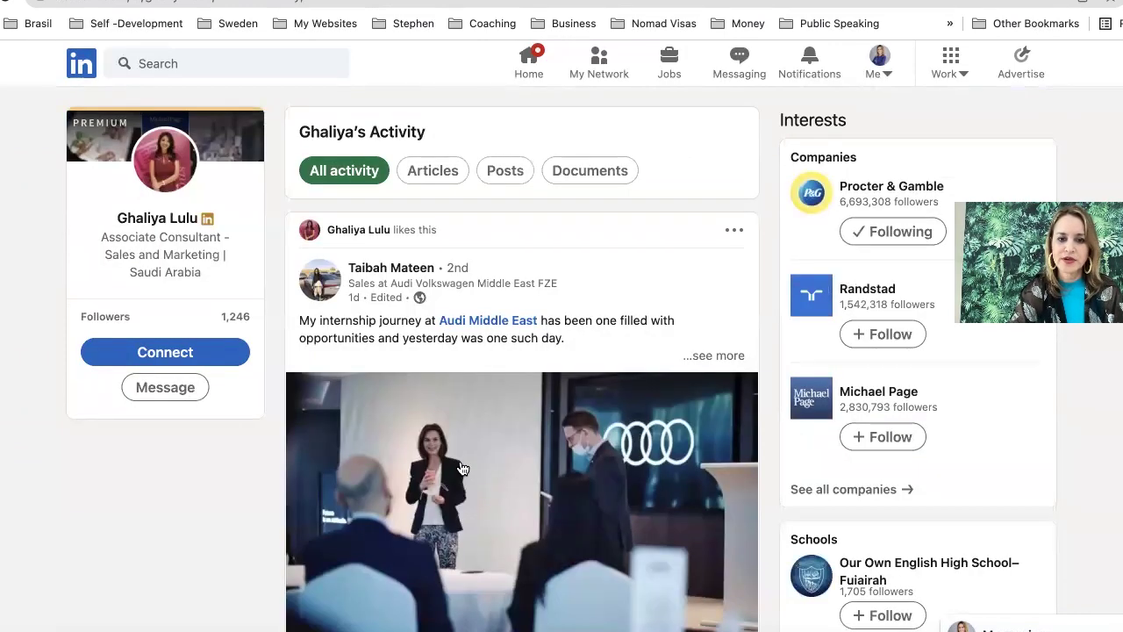
scroll(461, 472, down, 2)
scroll(463, 470, up, 5)
scroll(462, 469, down, 5)
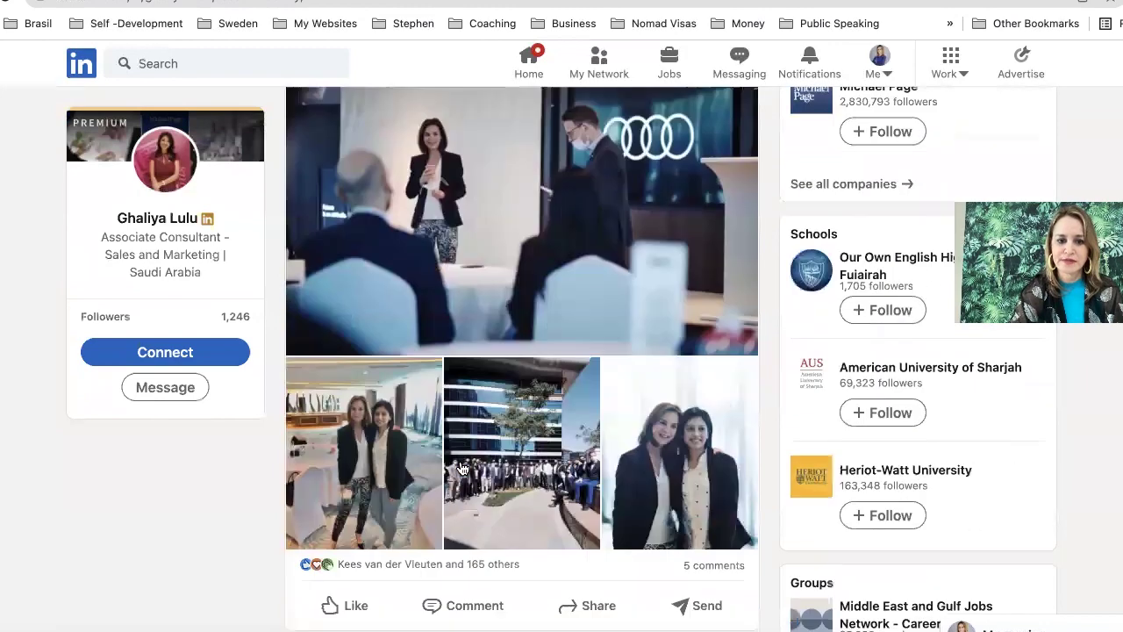
scroll(462, 470, up, 4)
scroll(462, 469, down, 7)
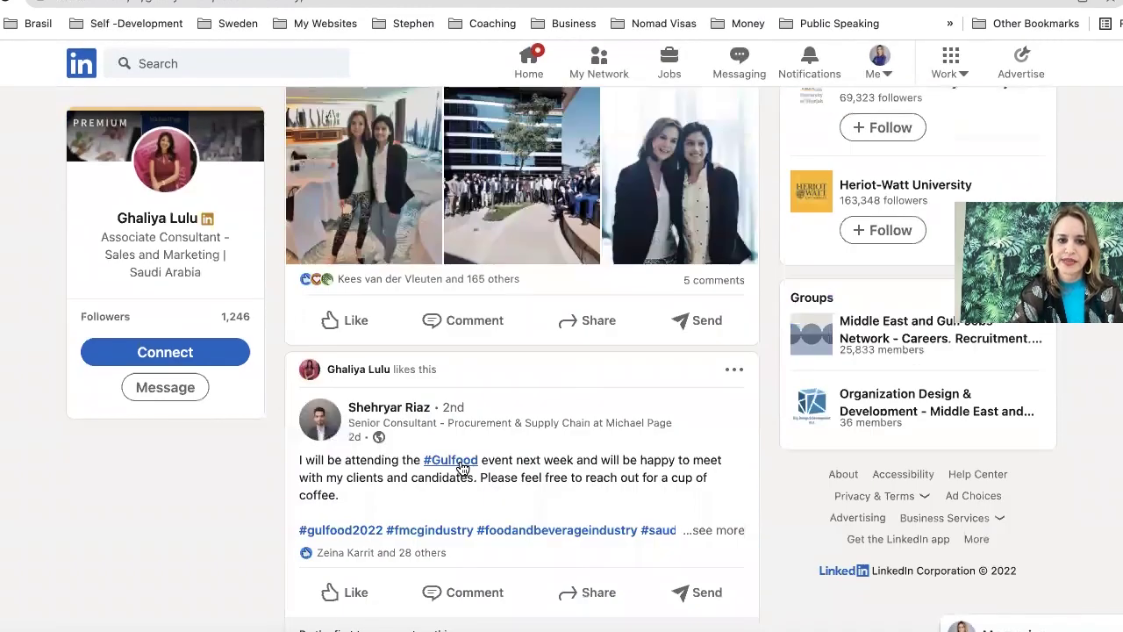
- Look over the remaining liked posts in the associate consultant's activity and filter it to articles
scroll(462, 469, down, 3)
scroll(461, 461, up, 9)
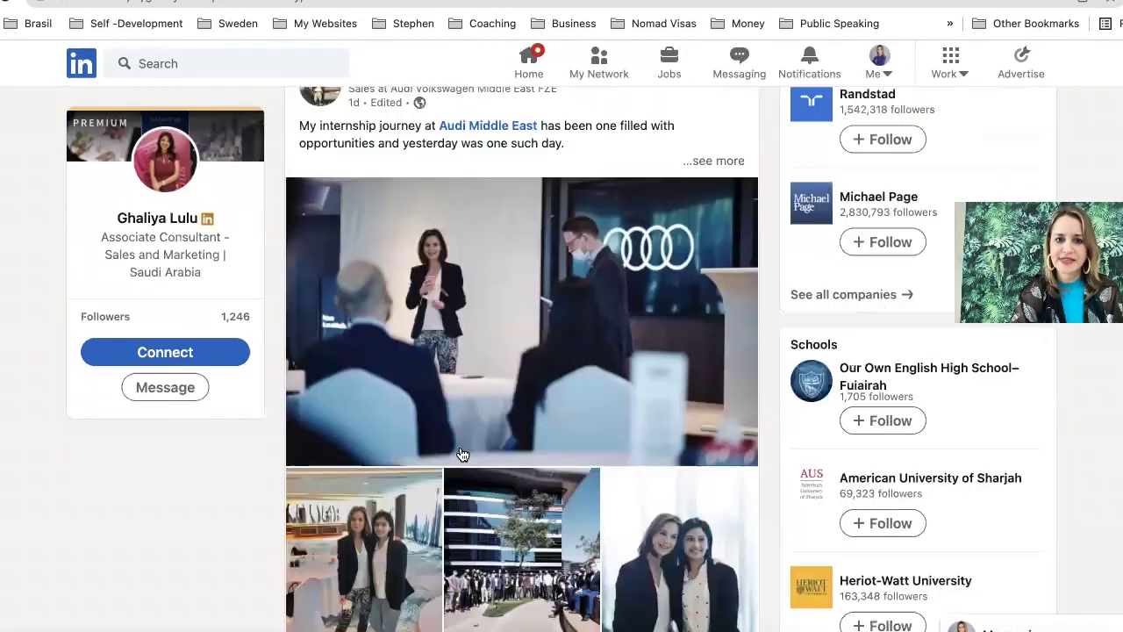
scroll(465, 417, up, 2)
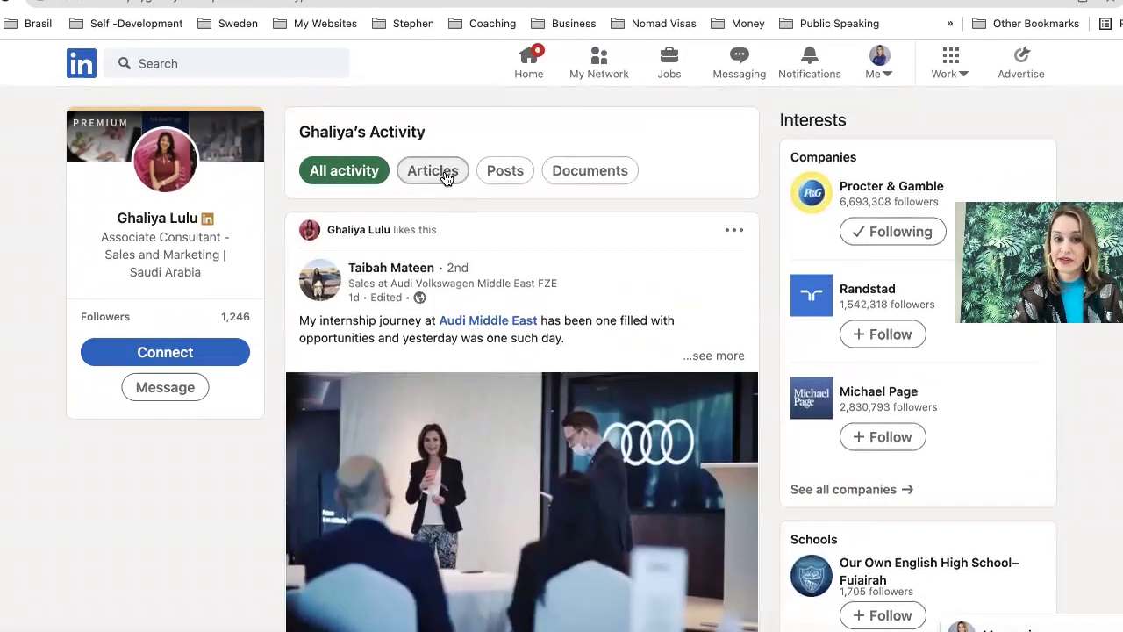
click(445, 173)
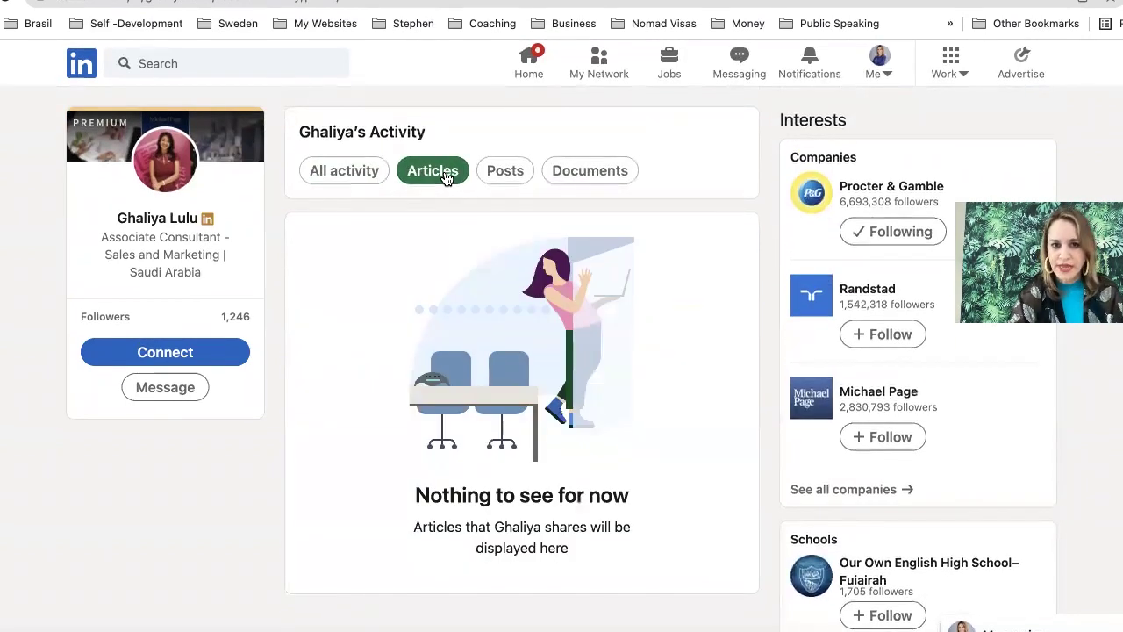
- Filter the associate consultant's activity to her own posts and review the posting dates and advertised roles
click(495, 174)
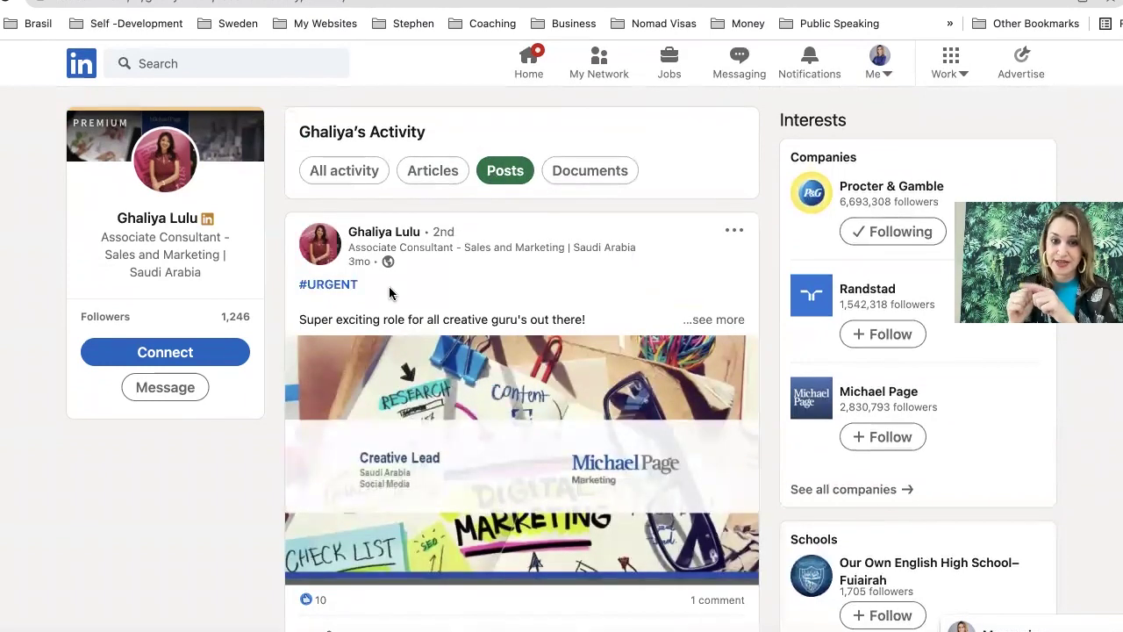
scroll(389, 292, down, 3)
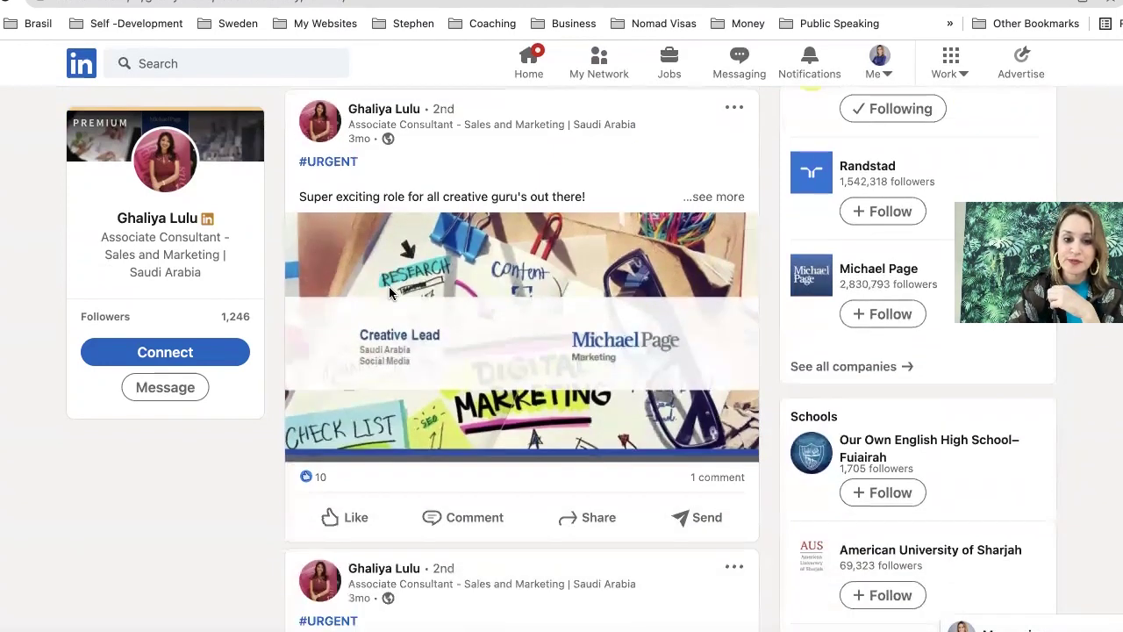
scroll(568, 312, up, 2)
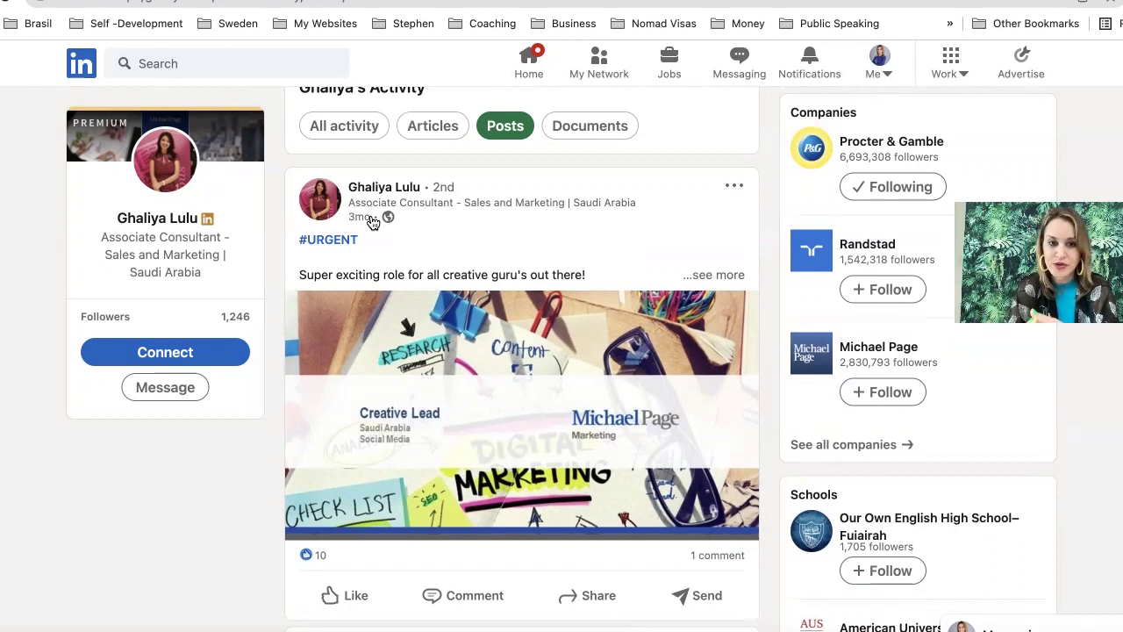
scroll(379, 390, down, 1)
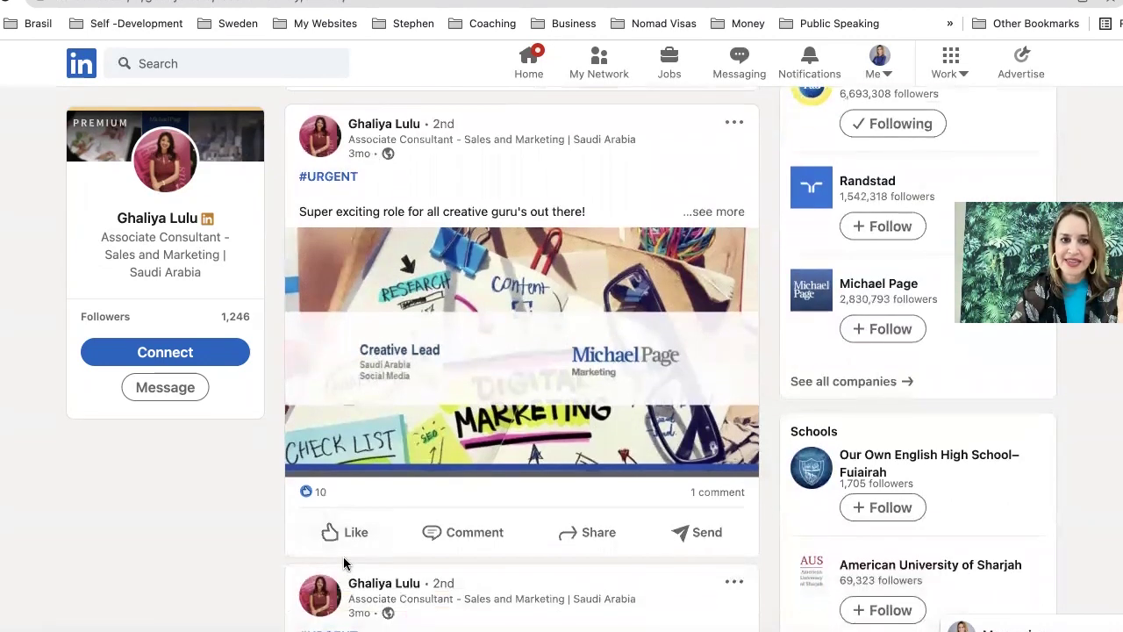
scroll(491, 537, down, 4)
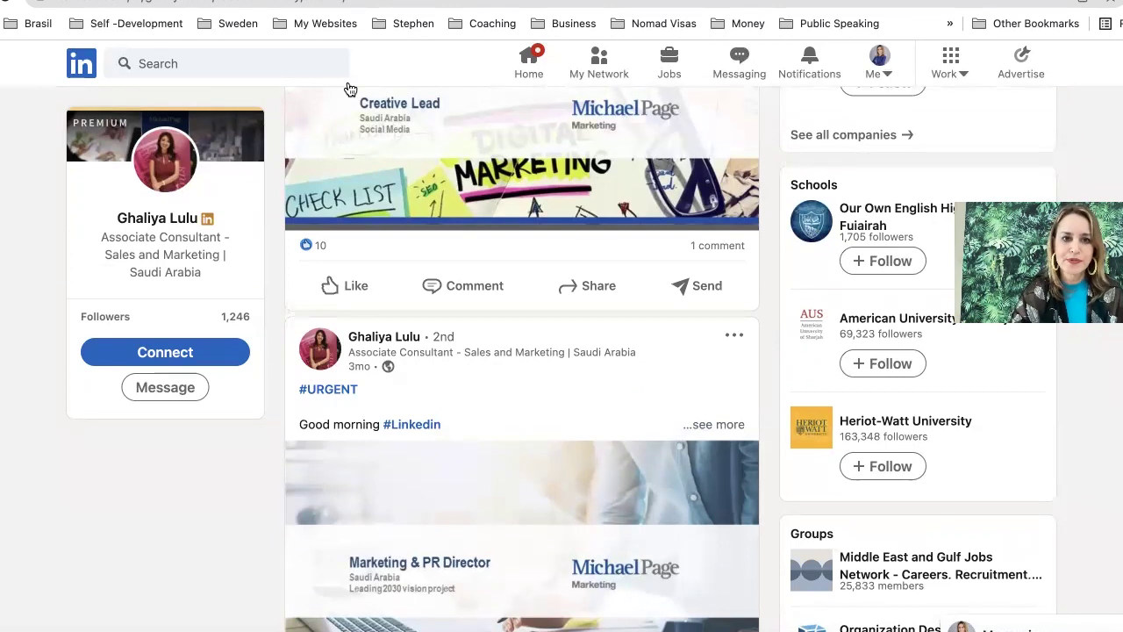
- Return to the "consumer" people results and review the connections, location, industry and keywords filters without changing them
key(alt+Left)
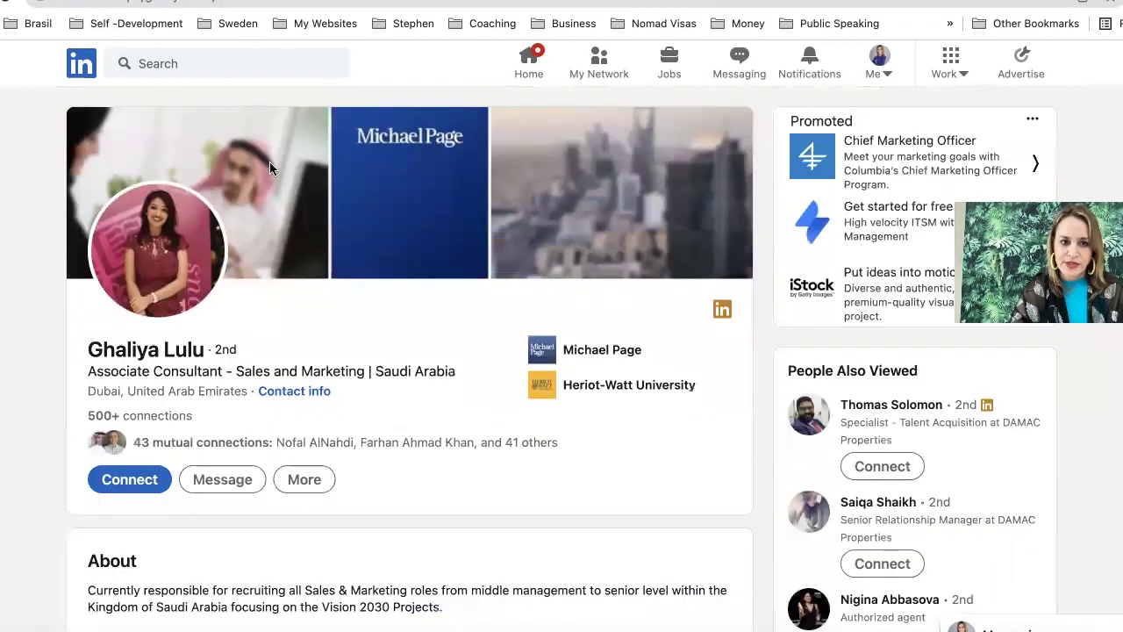
key(alt+Left)
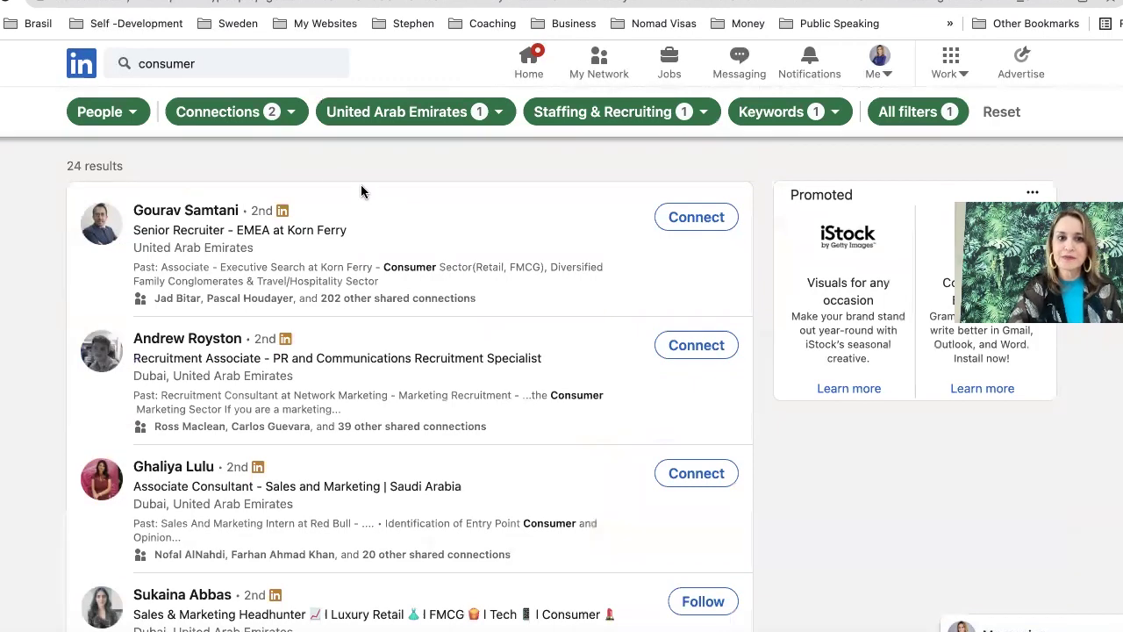
click(290, 114)
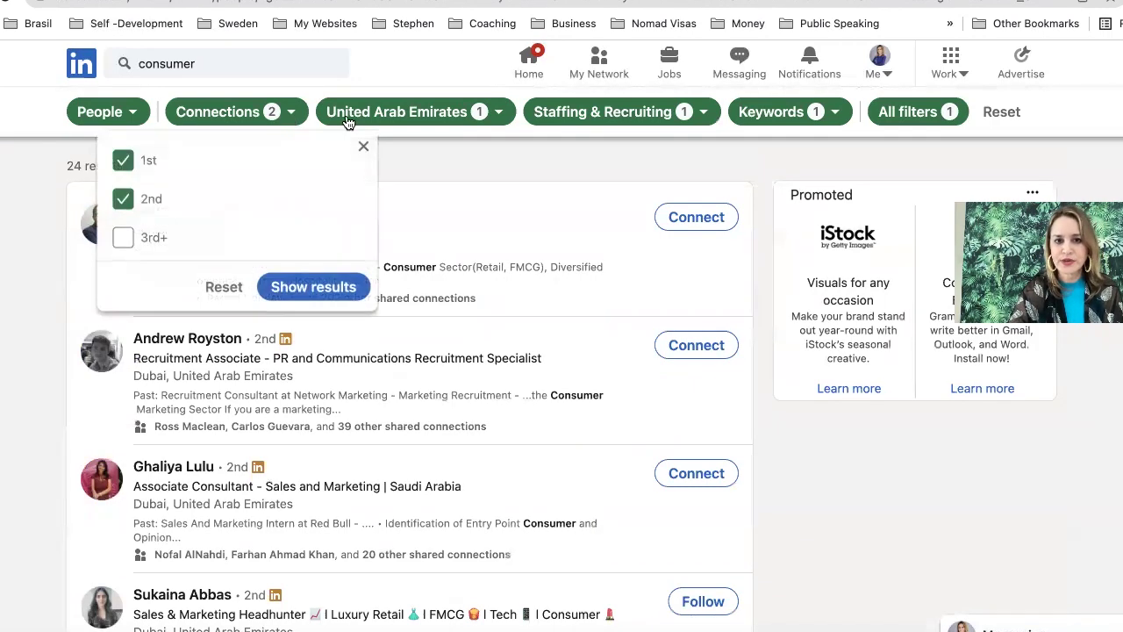
click(498, 112)
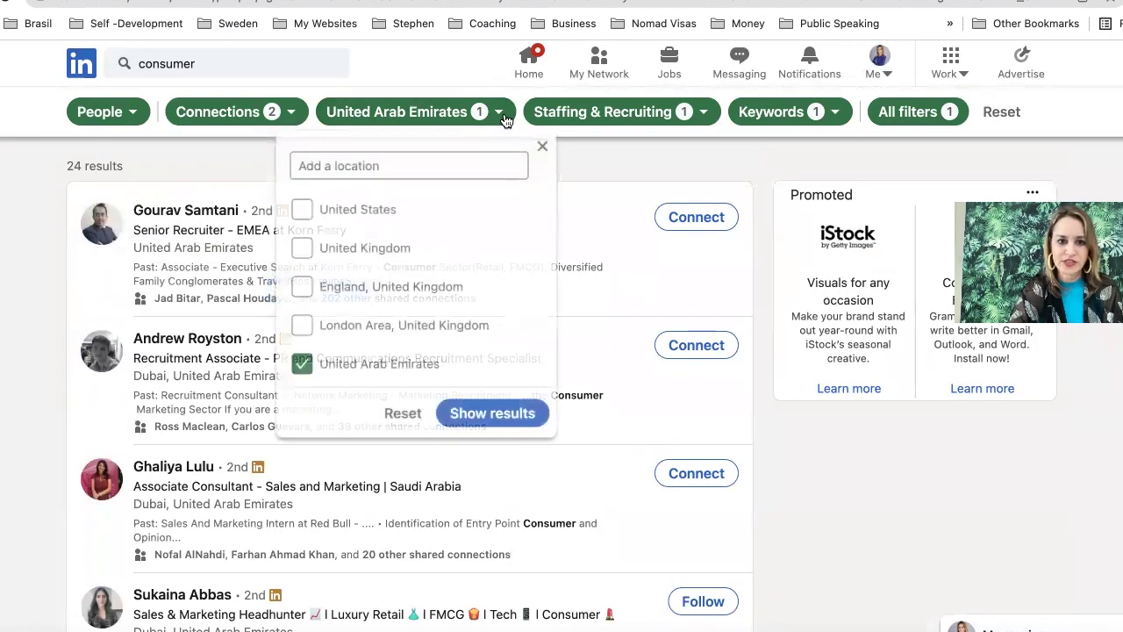
click(703, 113)
click(834, 114)
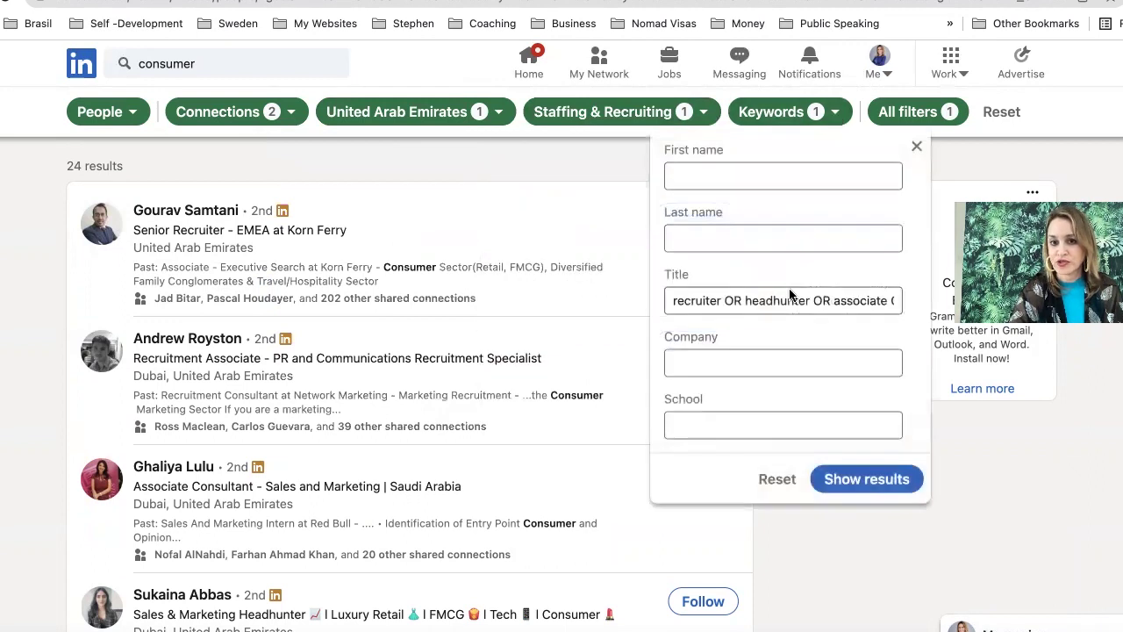
key(Escape)
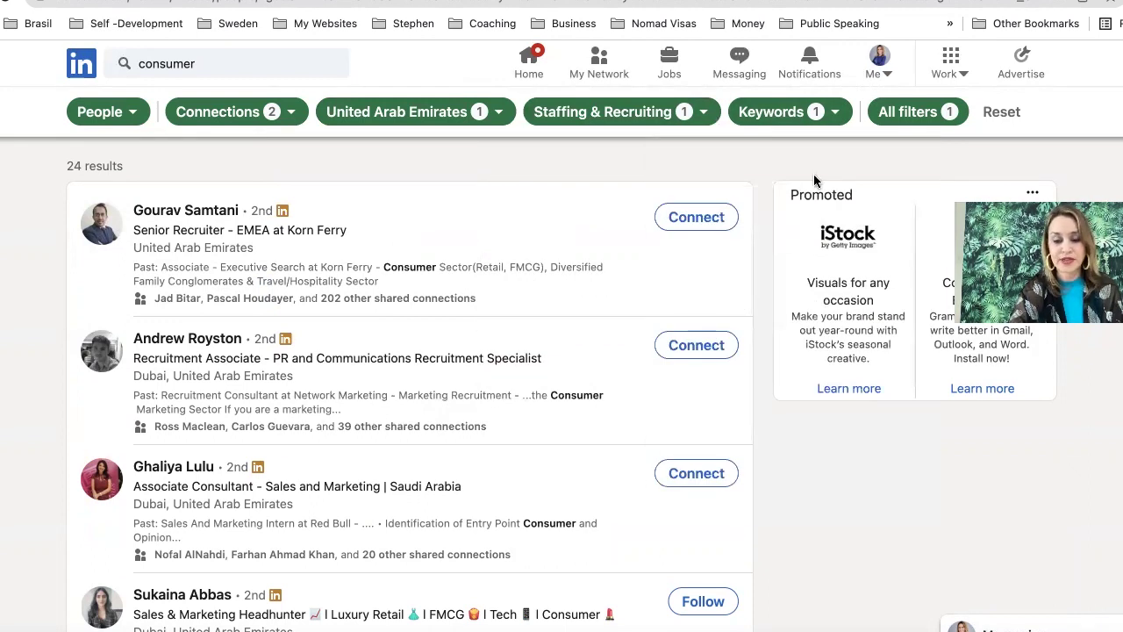